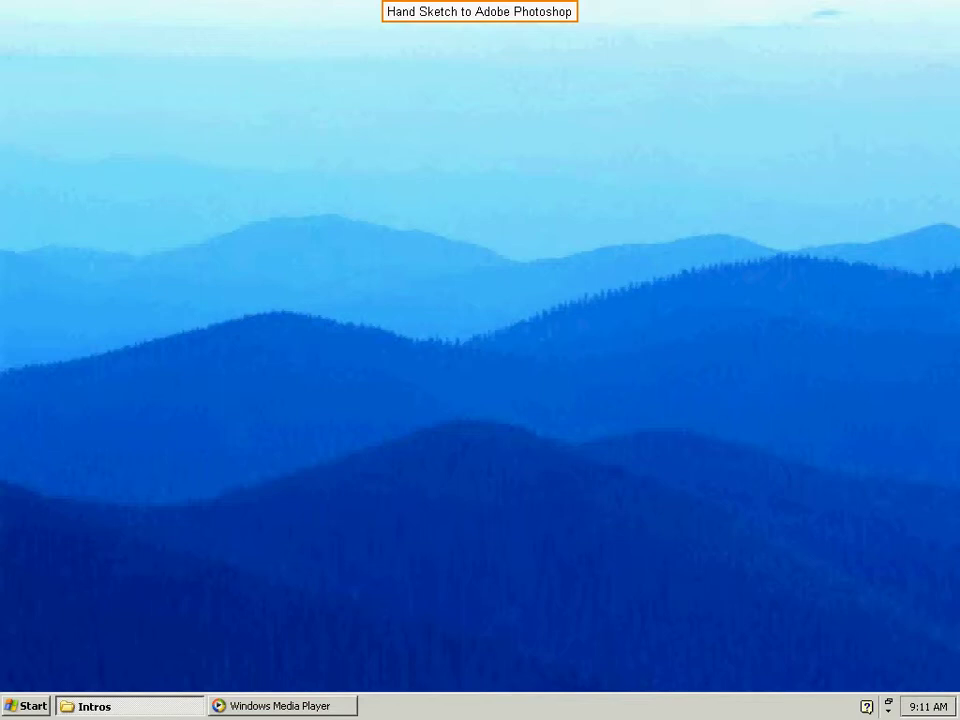
- Launch Microsoft Paint from the installed accessories
click(24, 706)
mouse_move(118, 583)
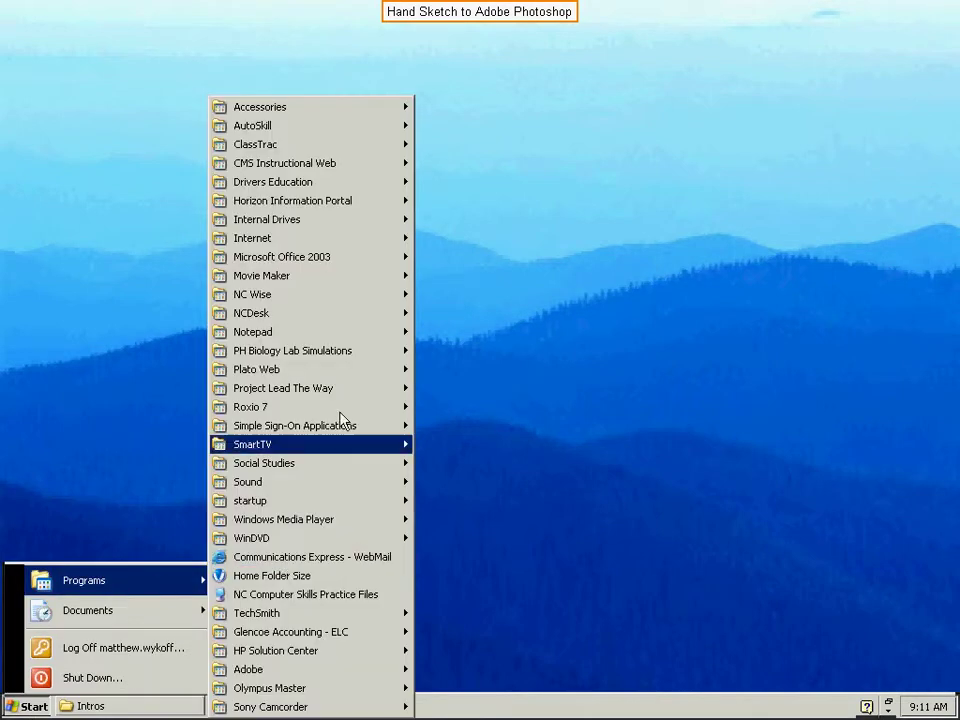
mouse_move(361, 102)
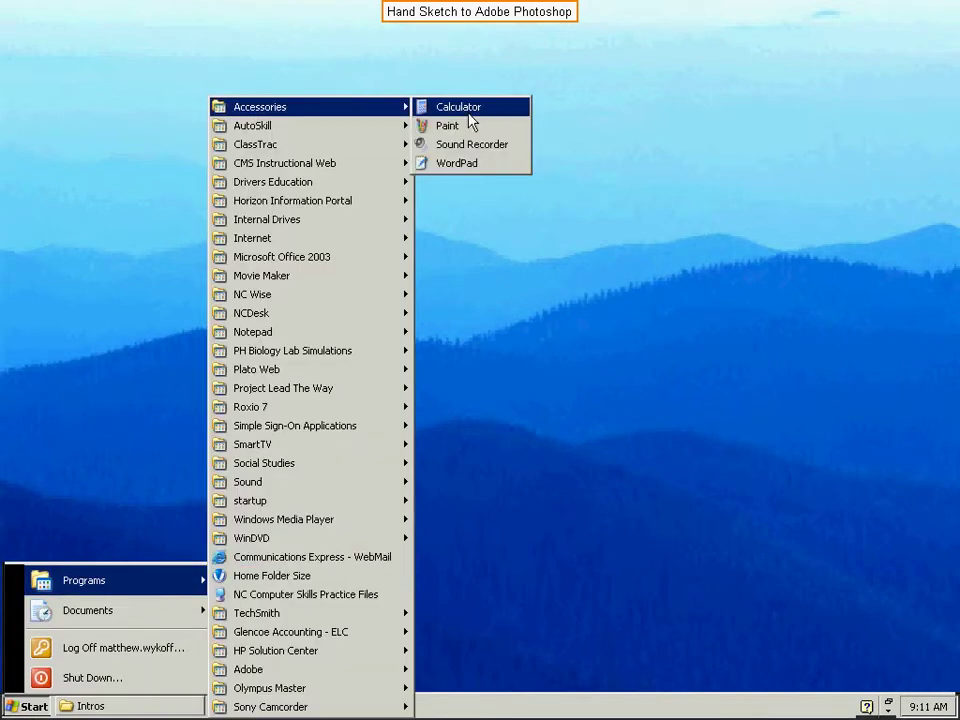
click(444, 125)
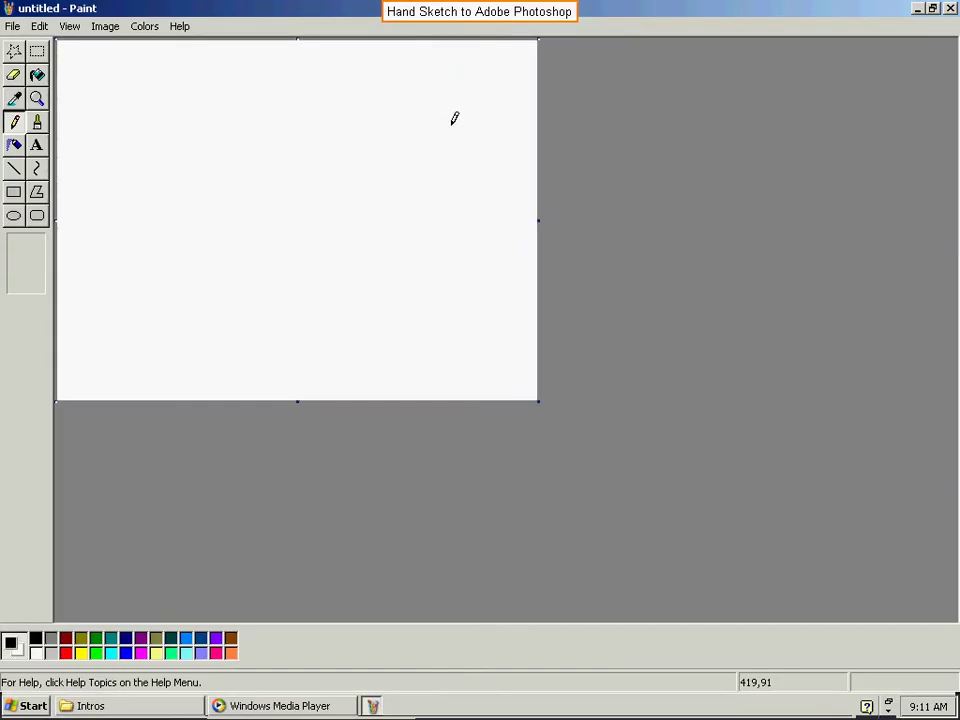
- Scan the hand sketch into the blank image from the hp scanjet 5590 as a color picture
click(13, 27)
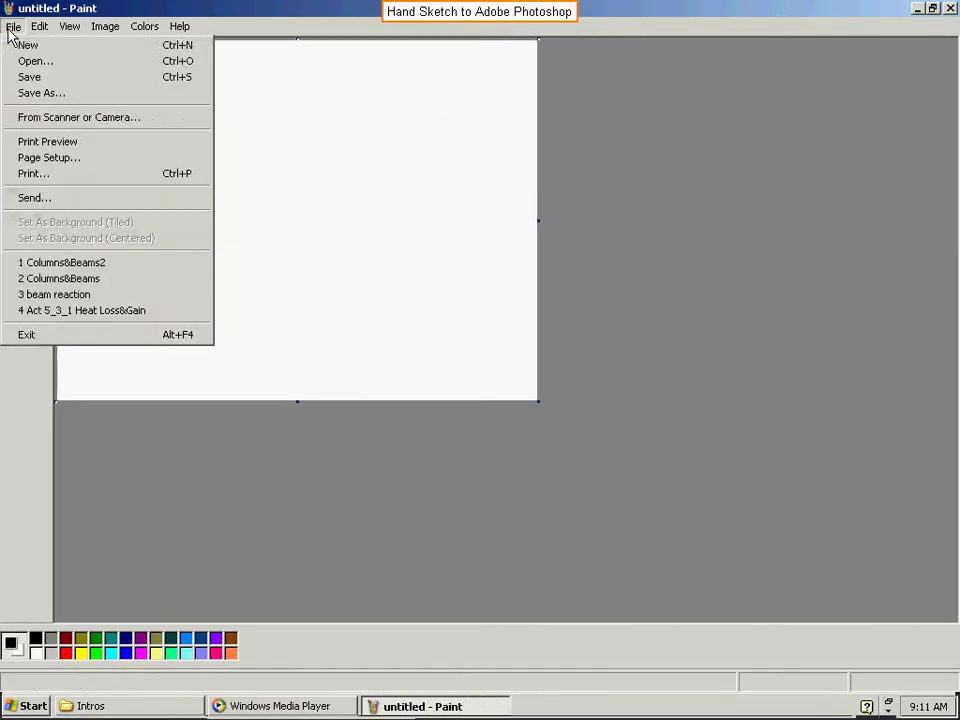
click(70, 119)
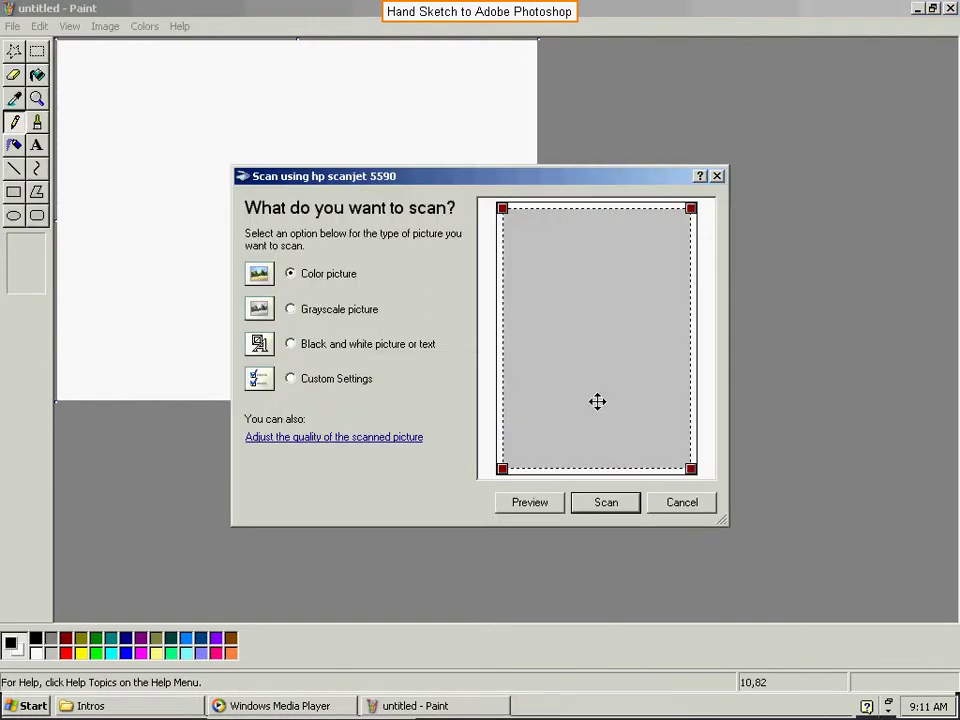
click(610, 503)
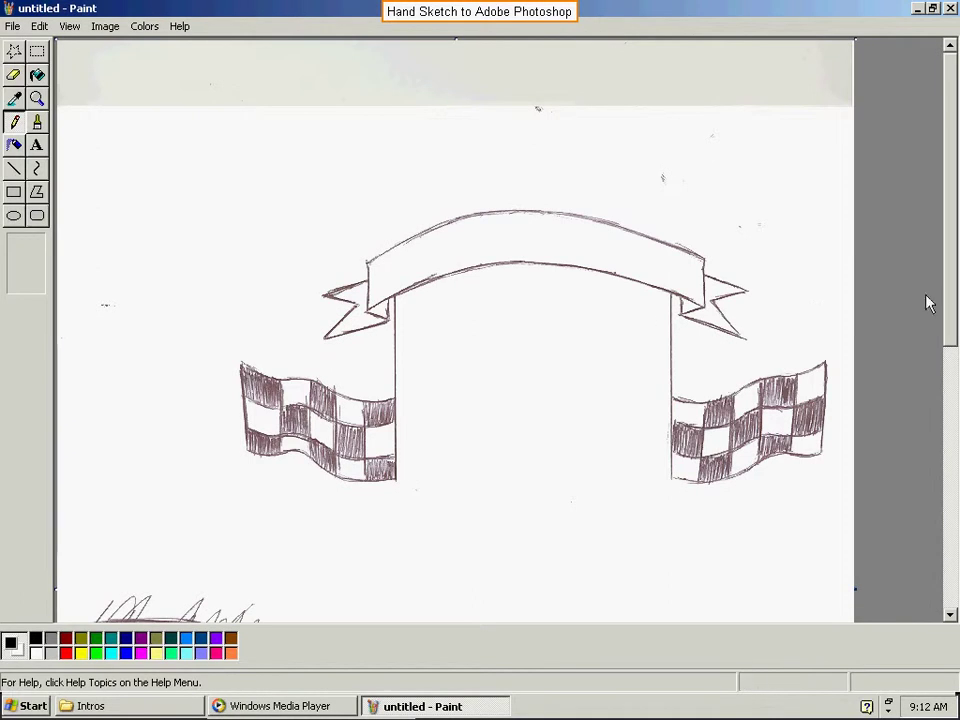
mouse_move(950, 232)
mouse_down()
mouse_move(948, 420)
mouse_move(925, 555)
mouse_move(940, 176)
mouse_move(926, 364)
mouse_move(898, 520)
mouse_move(881, 529)
mouse_move(913, 171)
mouse_move(885, 574)
mouse_move(913, 270)
mouse_move(898, 463)
mouse_move(898, 386)
mouse_up()
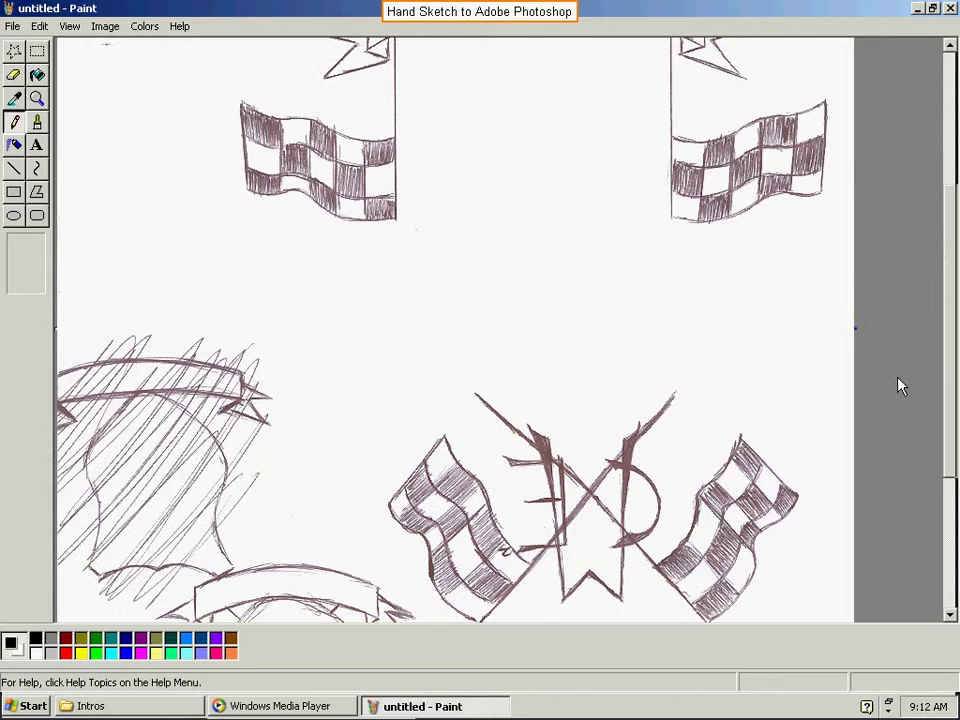
- Rotate the scanned sketch by 180°
click(16, 27)
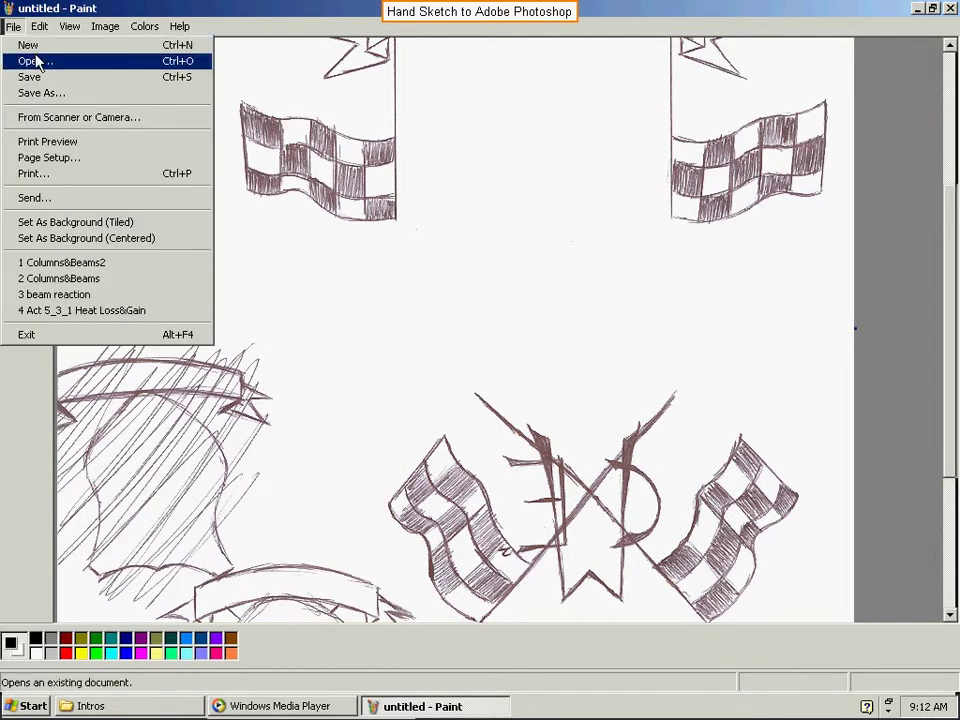
mouse_move(68, 30)
click(102, 43)
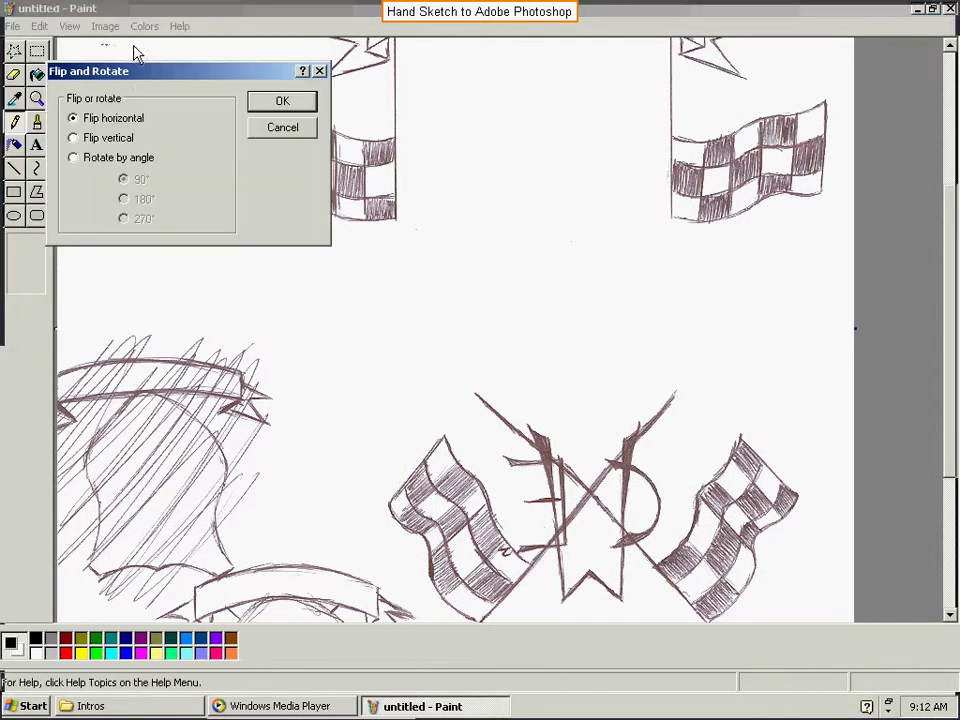
click(74, 159)
click(123, 199)
click(282, 101)
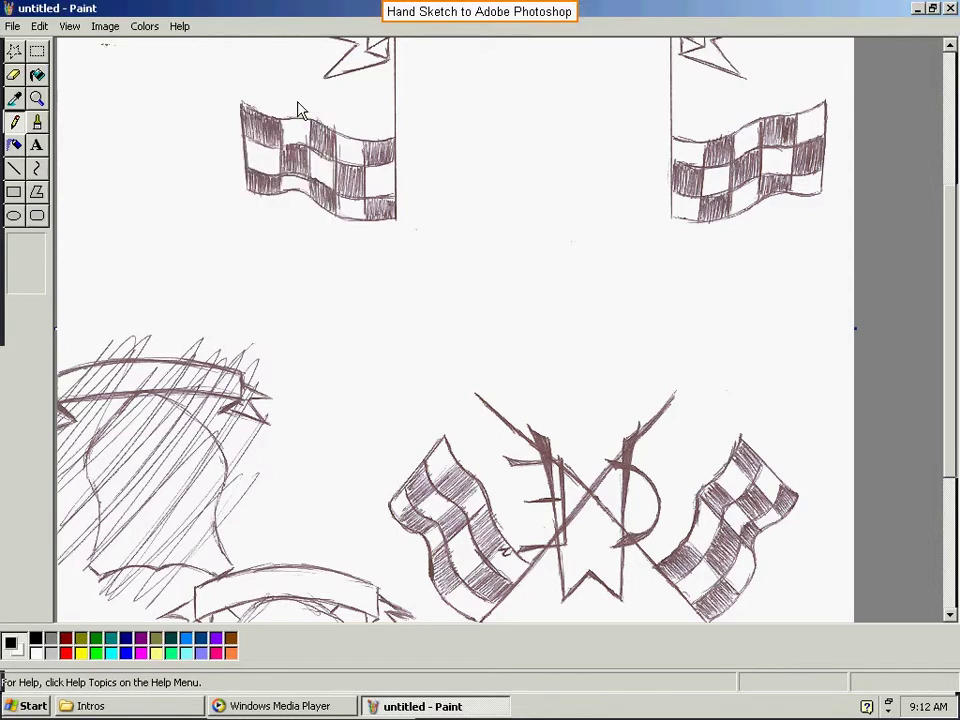
- Save the rotated sketch in My Pictures as a JPEG named CME2
click(13, 26)
click(42, 93)
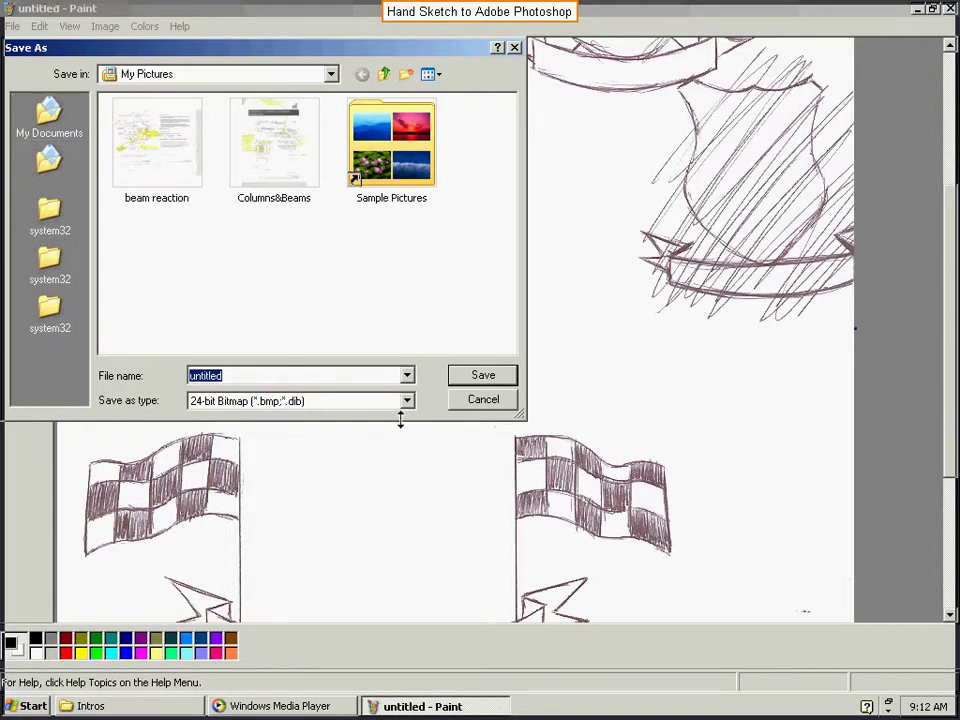
click(407, 401)
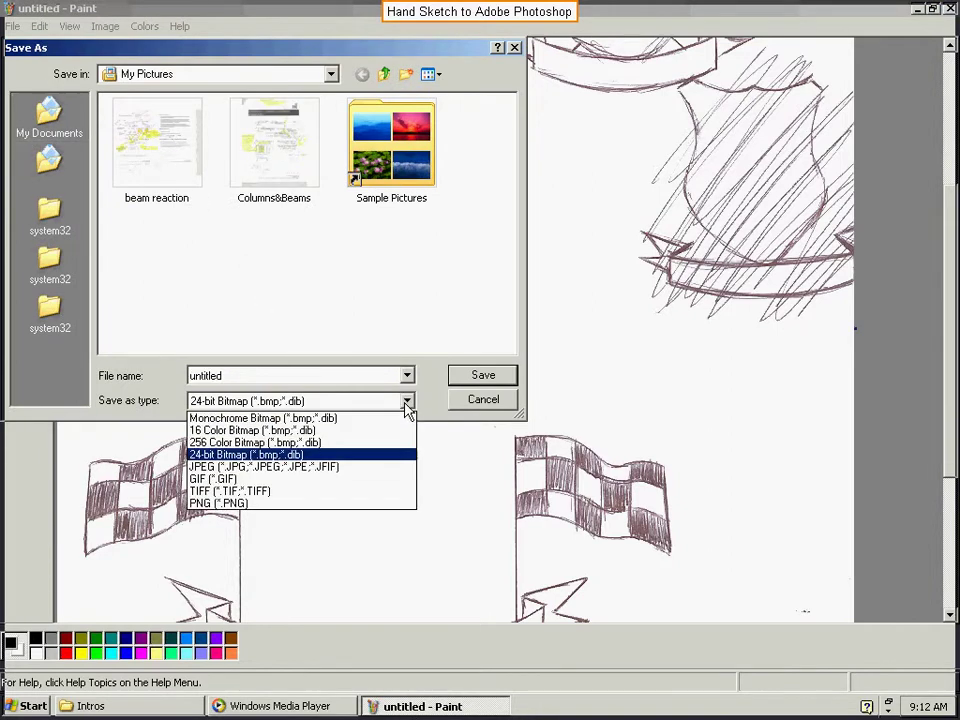
click(328, 468)
double_click(253, 375)
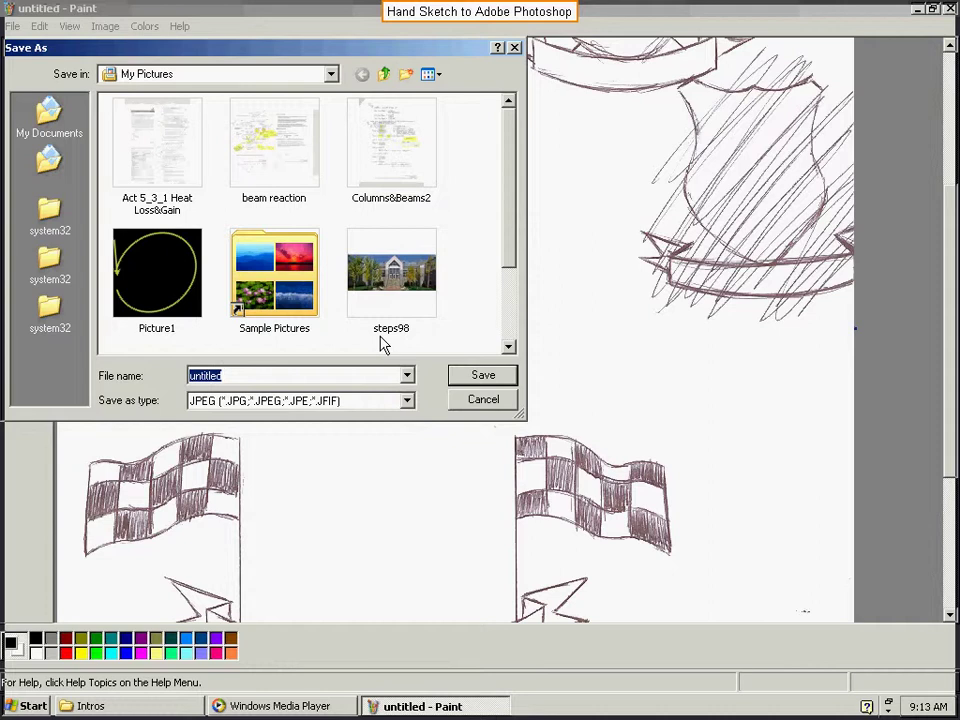
text(C)
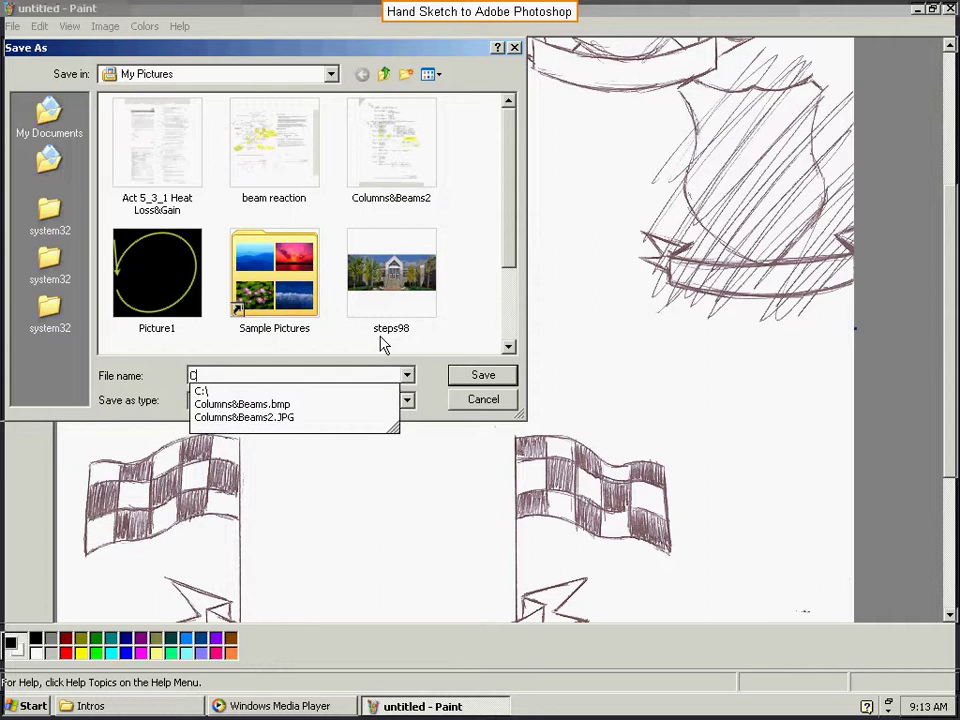
text(M)
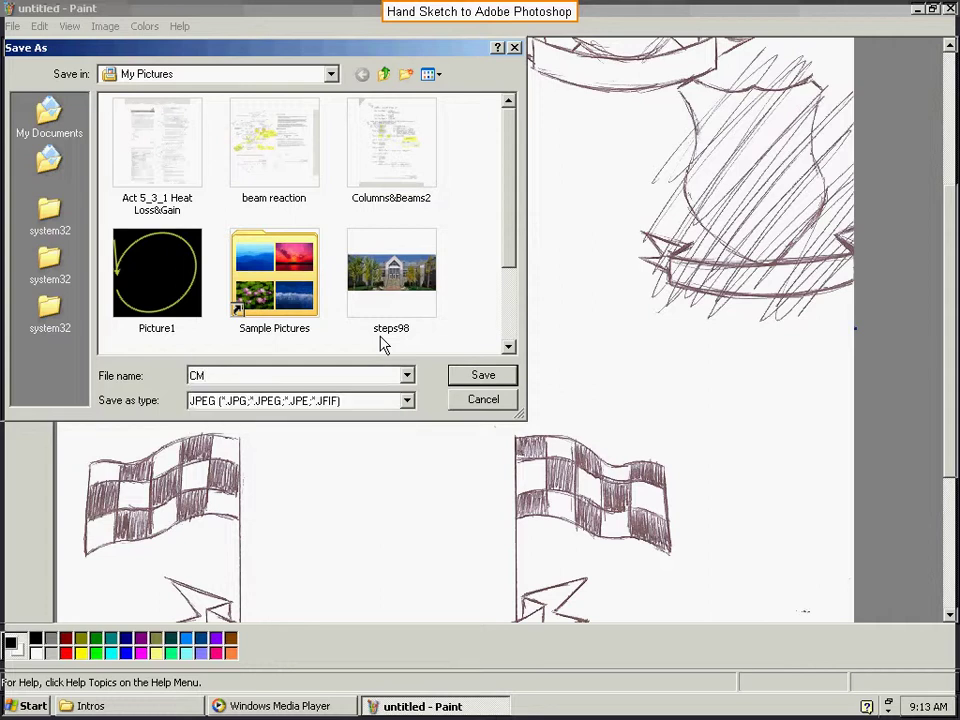
text(E2)
click(482, 378)
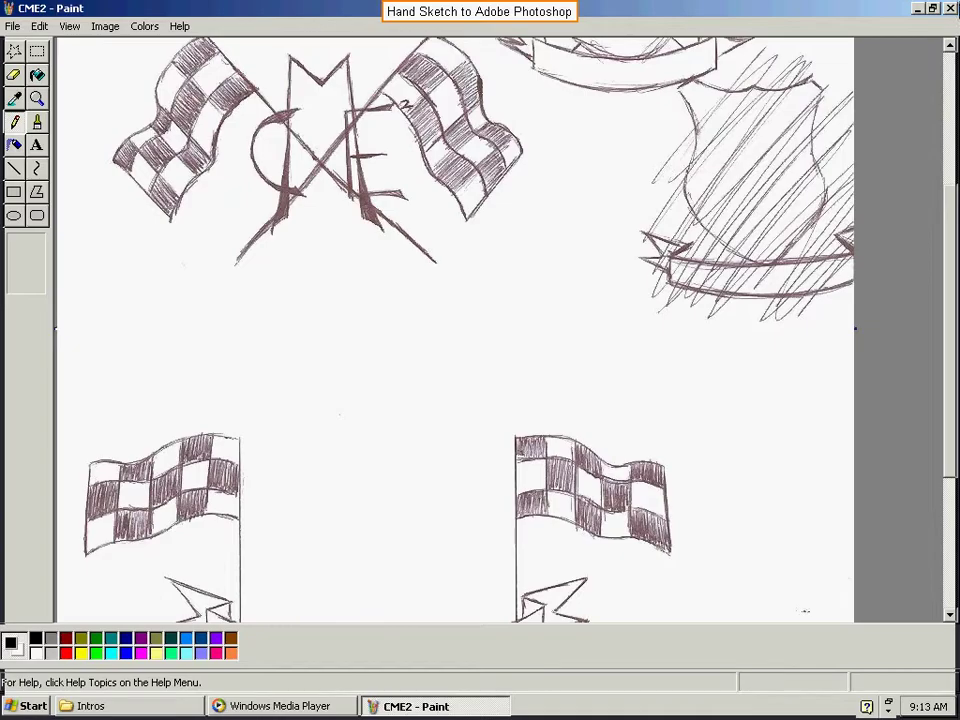
- Close Paint, switch to Adobe Photoshop CS and dismiss its welcome screen
click(951, 8)
click(25, 706)
mouse_move(101, 581)
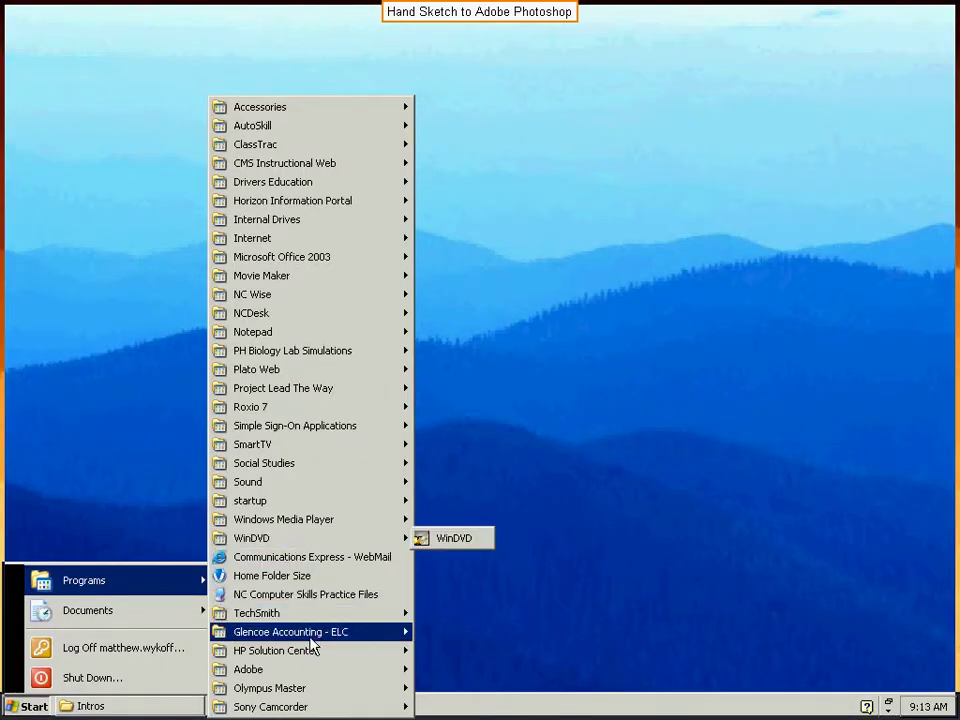
mouse_move(312, 670)
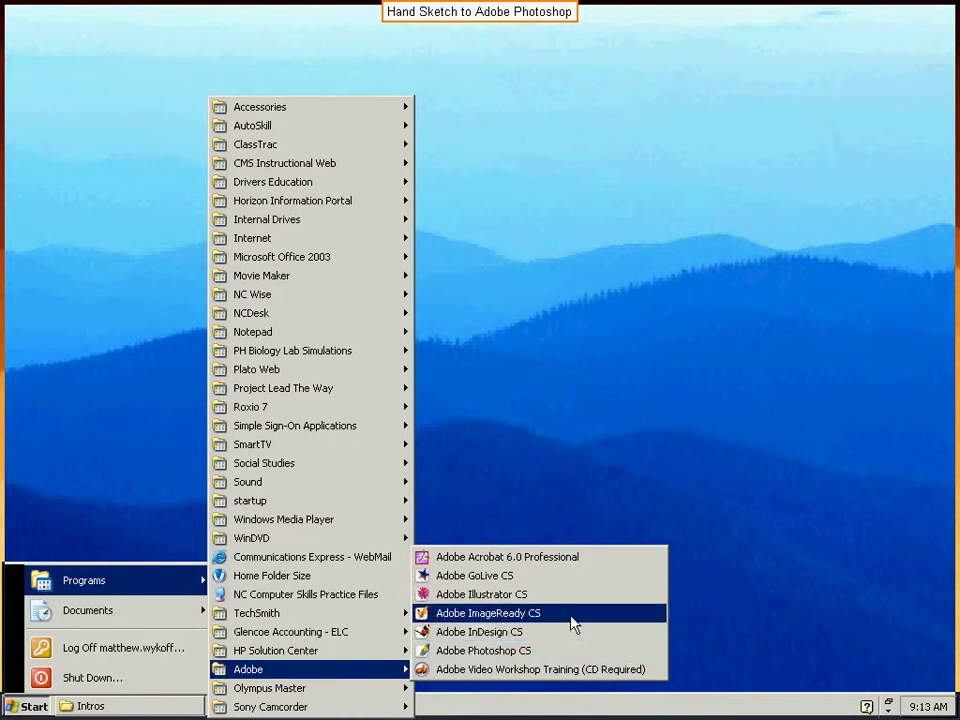
click(453, 651)
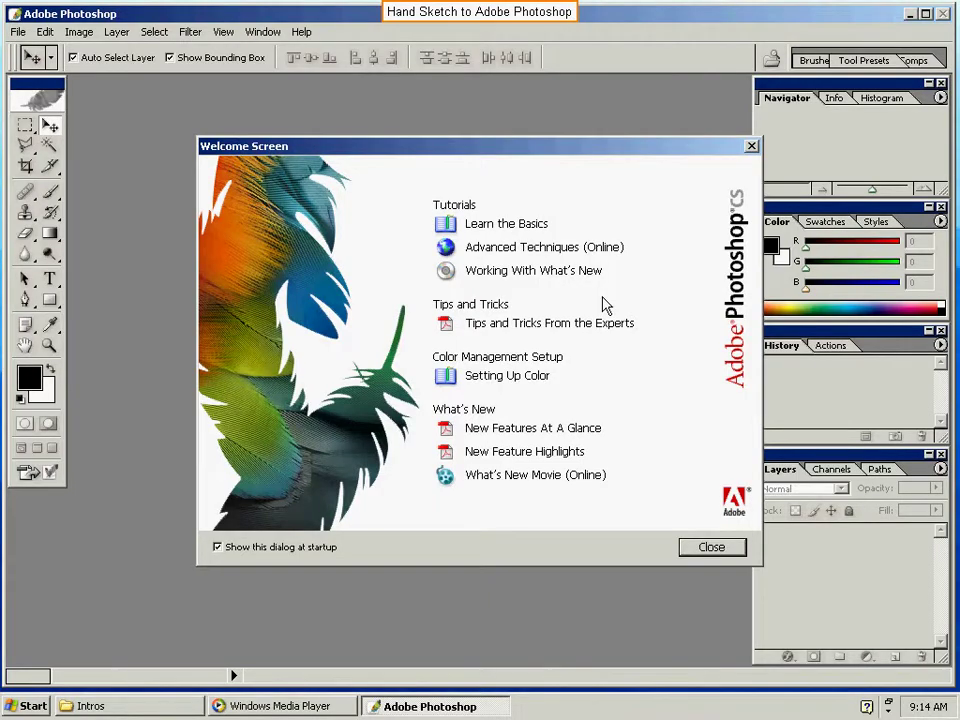
click(722, 554)
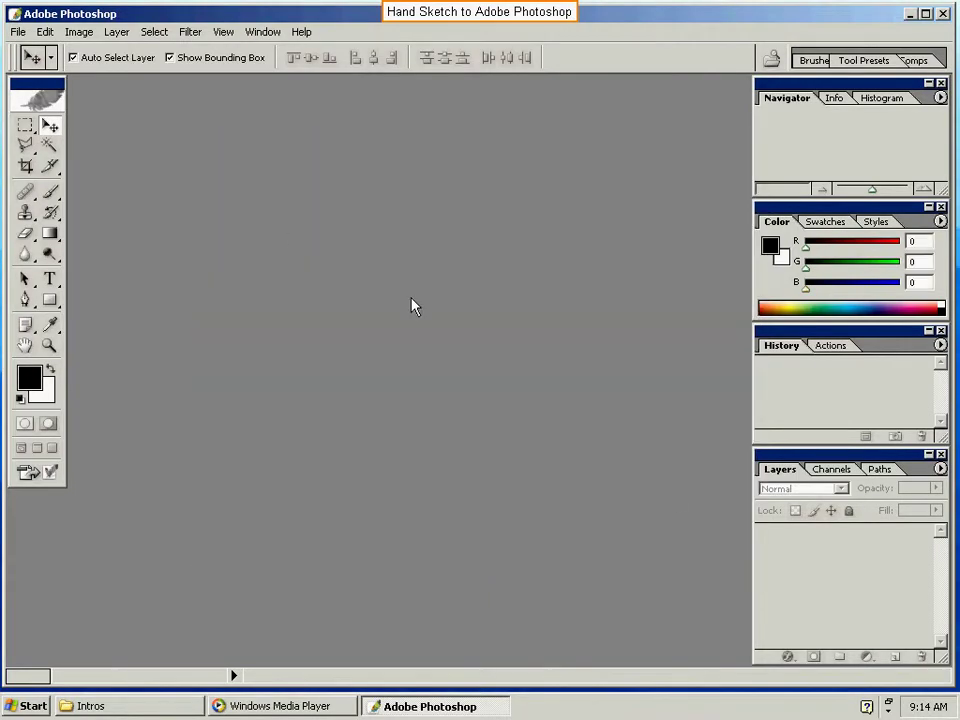
- Start a new document named logo with the Custom preset
click(18, 33)
click(35, 50)
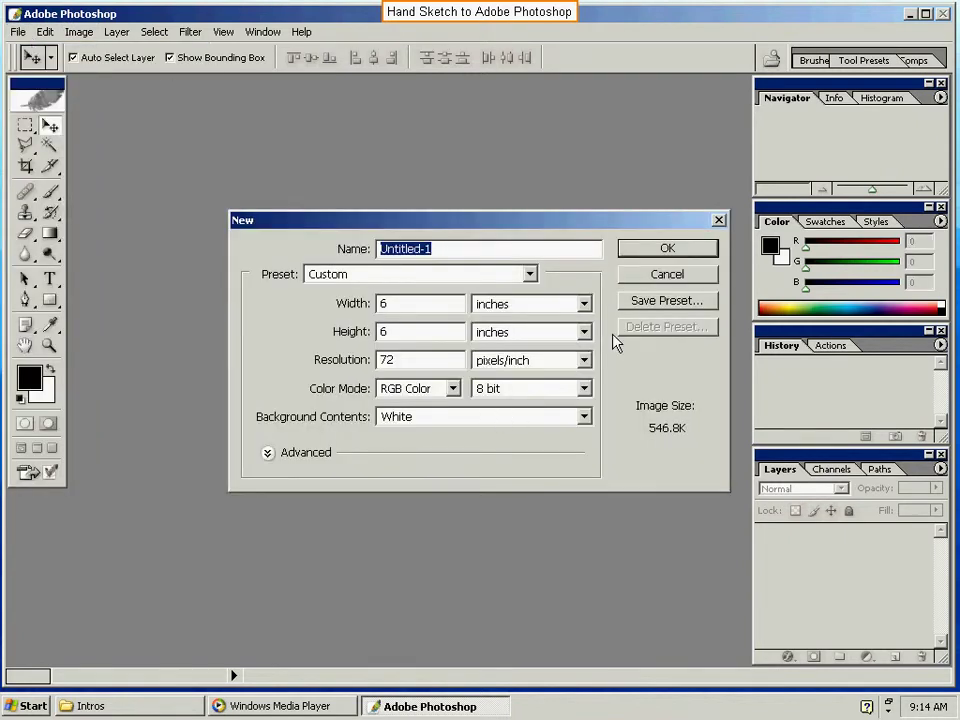
text(logo)
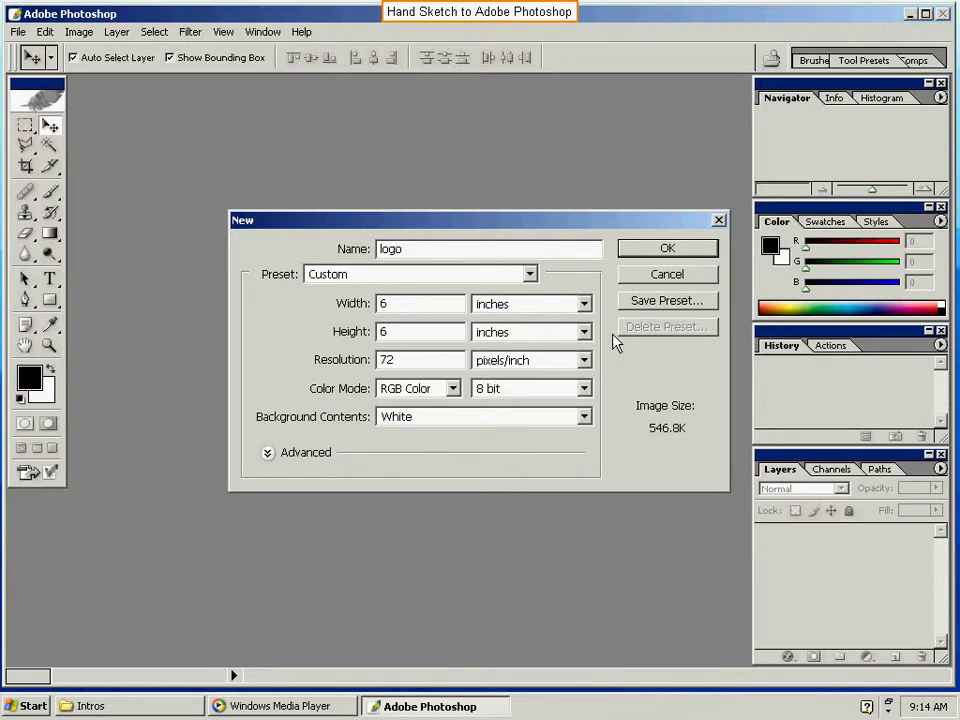
click(527, 277)
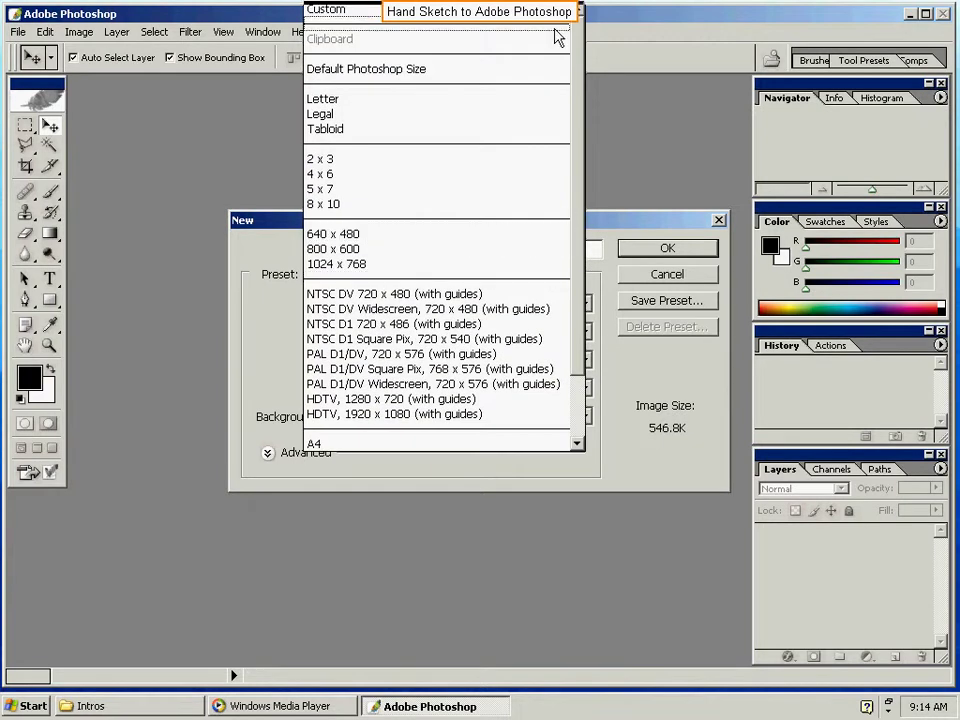
click(518, 16)
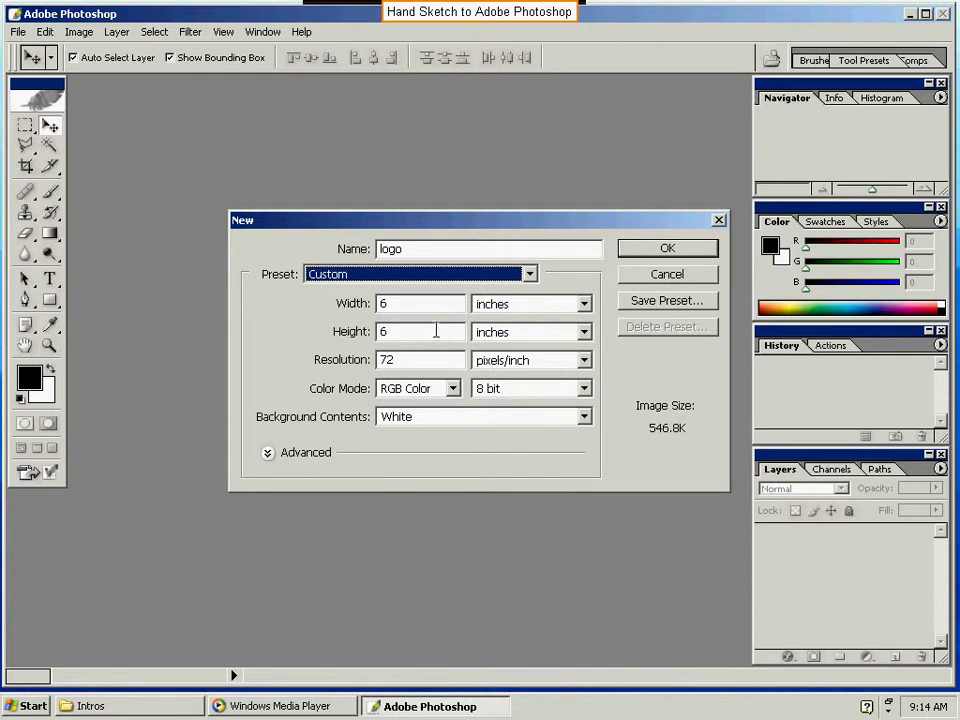
key(shift+Tab)
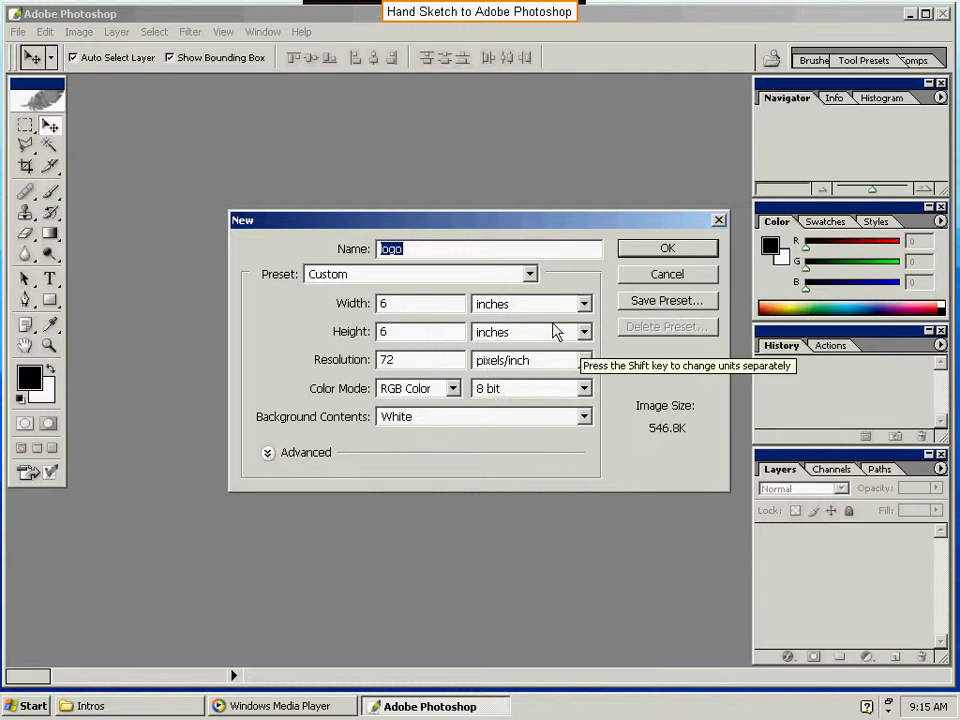
- Set the new document to 3 inches wide, 3 inches high and 300 pixels/inch, and create it
click(426, 304)
text(3)
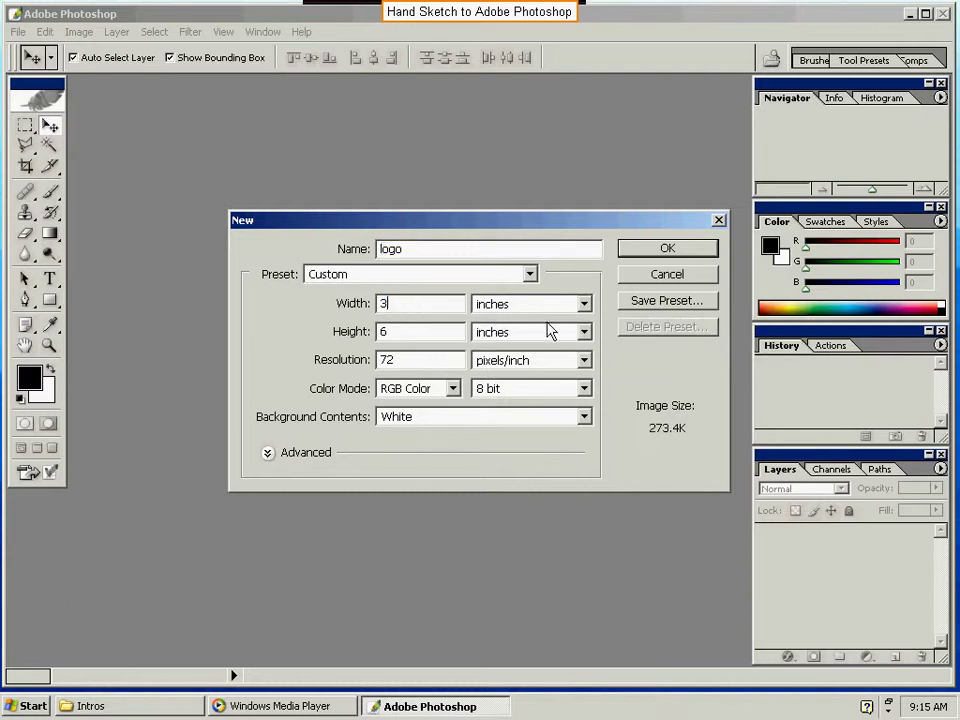
click(401, 330)
text(3)
click(418, 360)
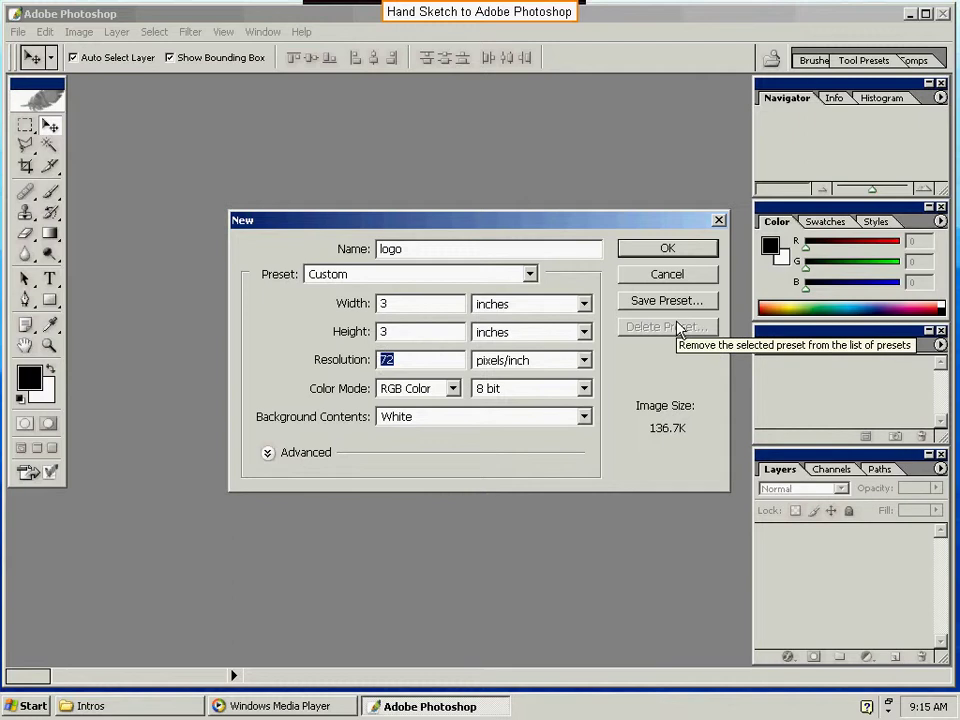
text(300)
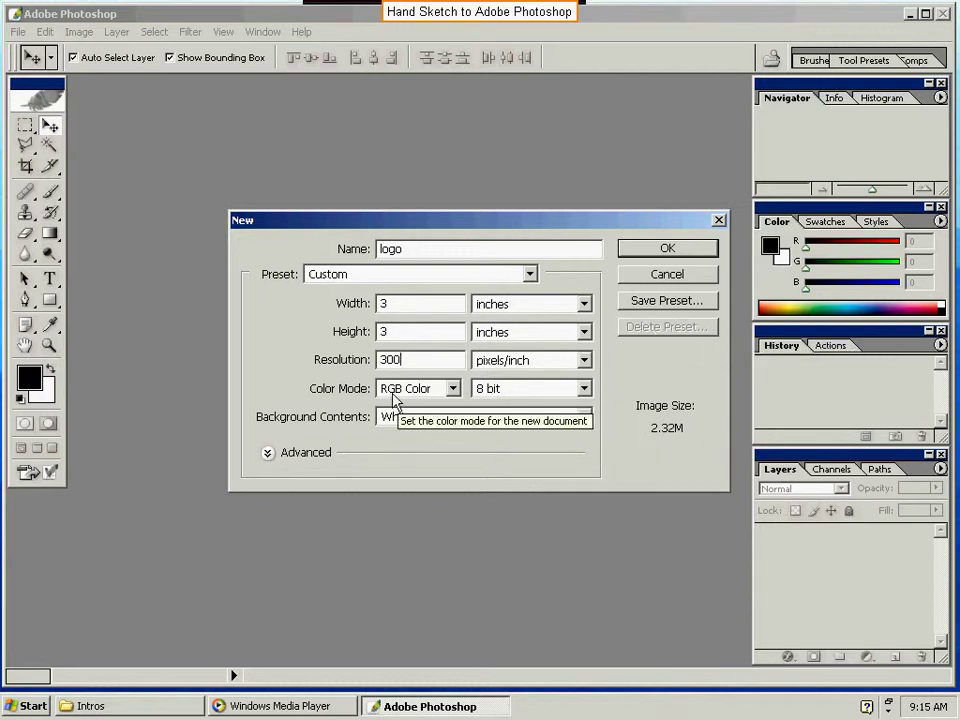
click(688, 246)
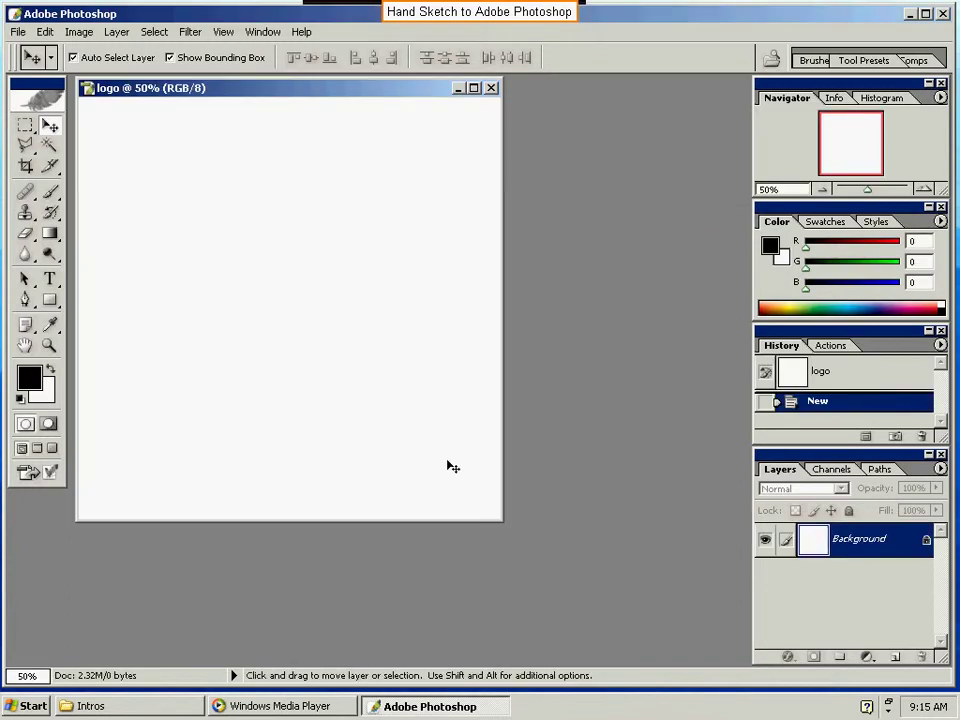
- Enlarge and reposition the logo document's window, and open the scanned sketch CME2 from My Pictures alongside it
drag(500, 521, 634, 605)
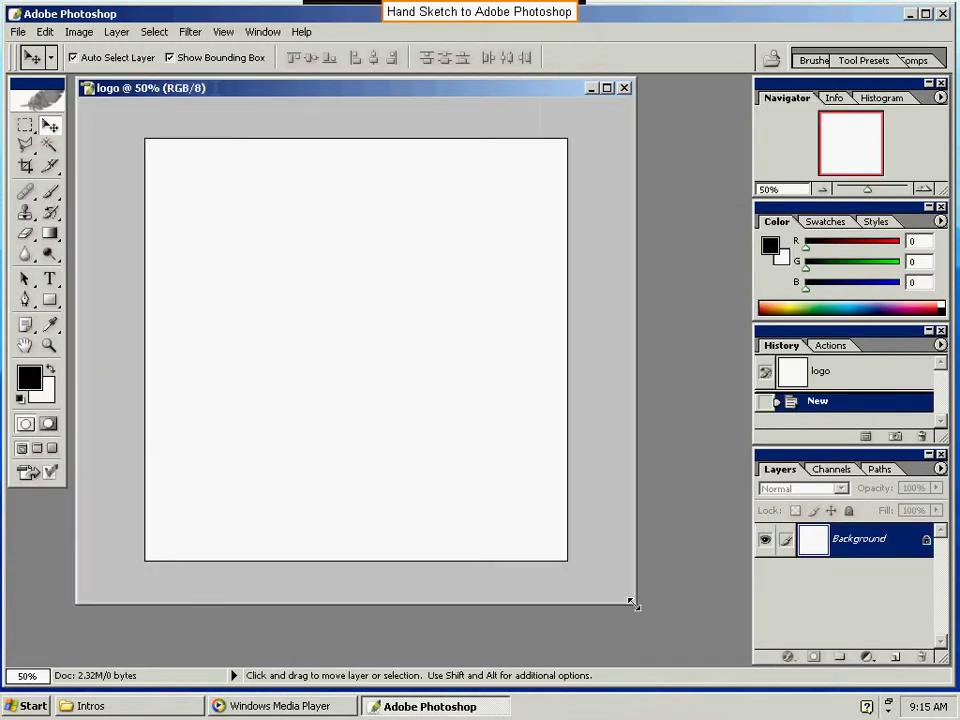
drag(424, 92, 460, 124)
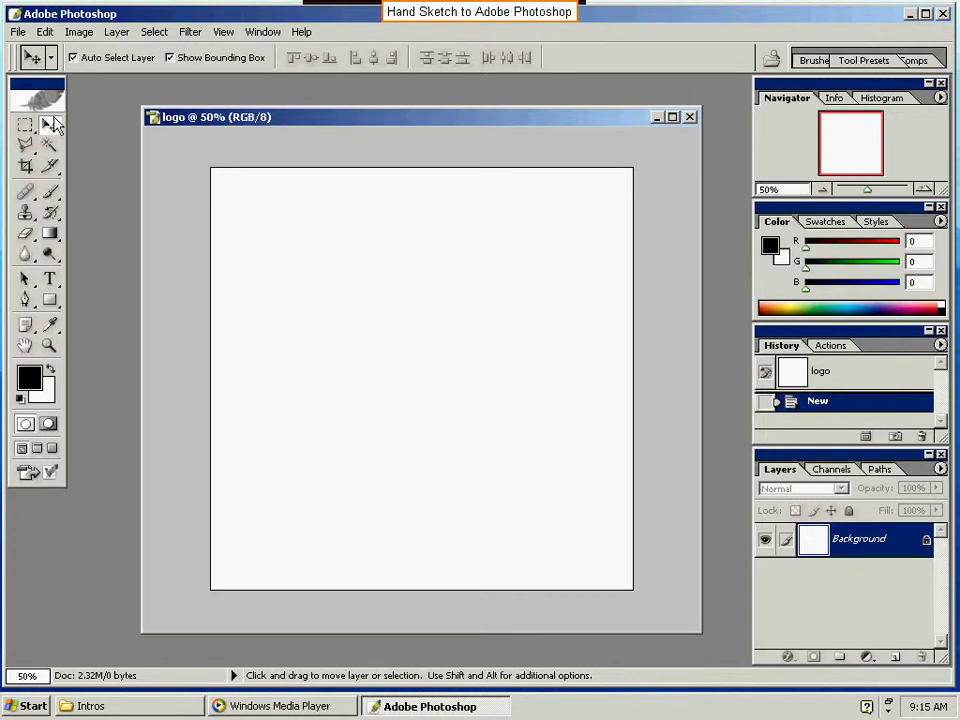
click(18, 32)
click(47, 70)
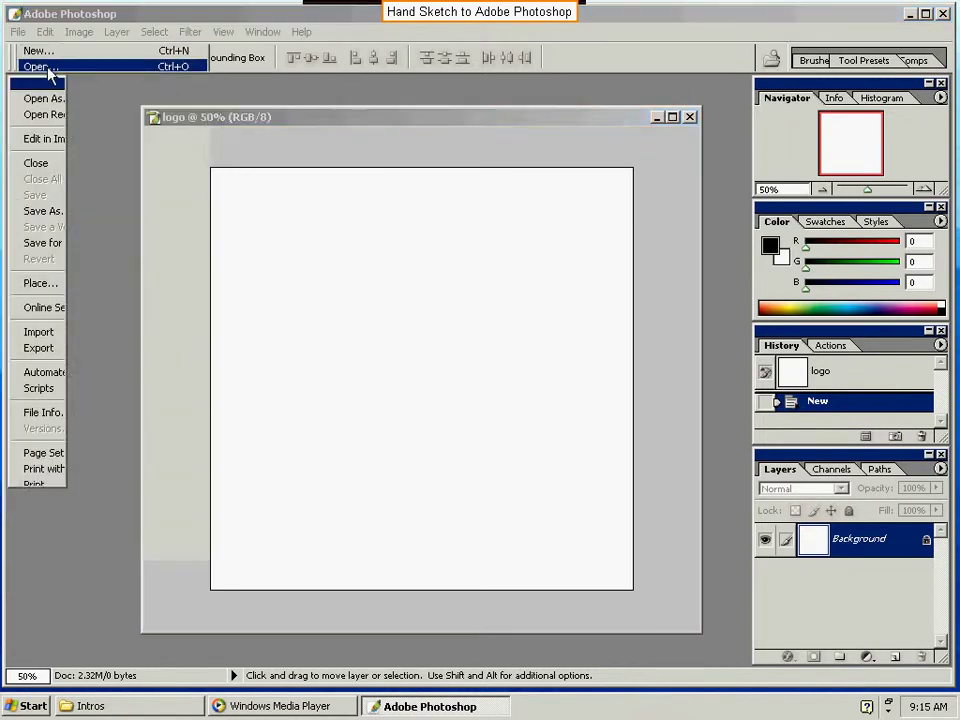
drag(716, 190, 726, 227)
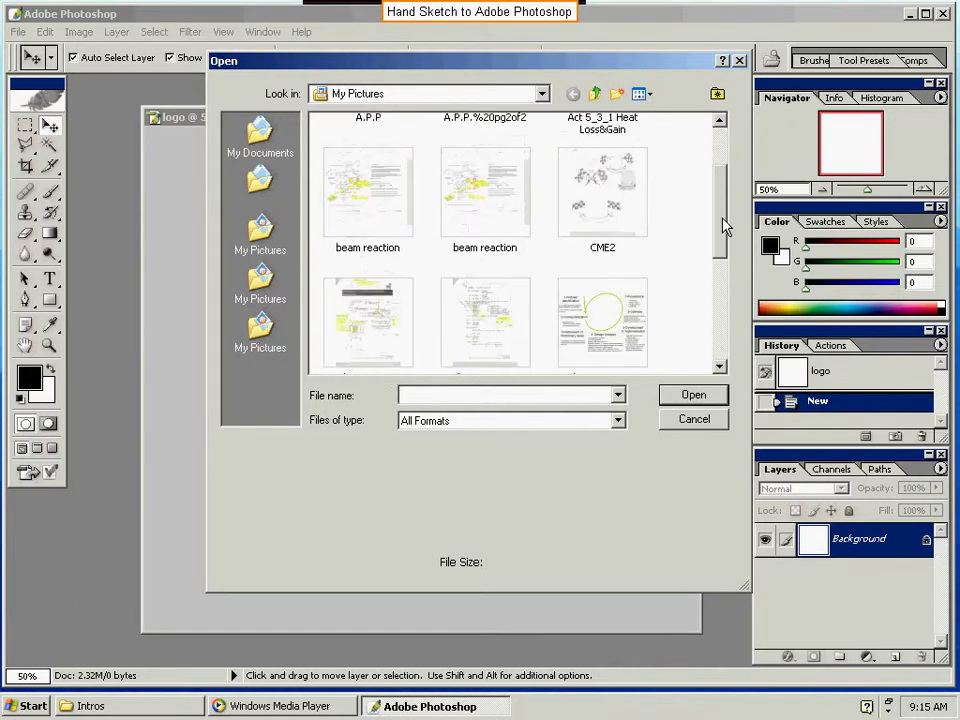
click(602, 192)
click(694, 394)
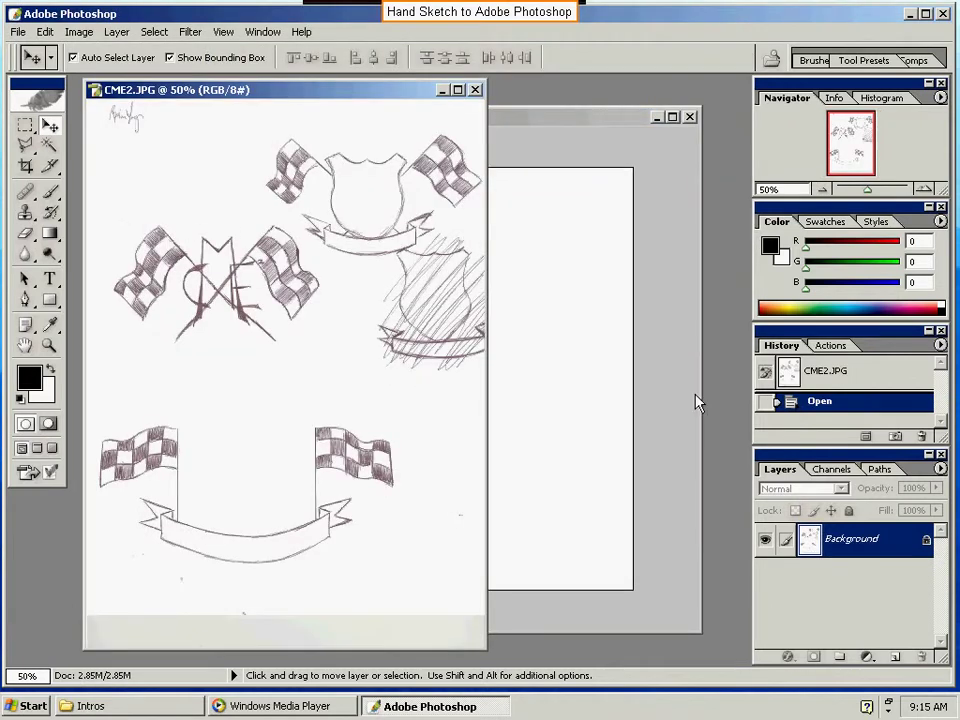
drag(388, 95, 390, 122)
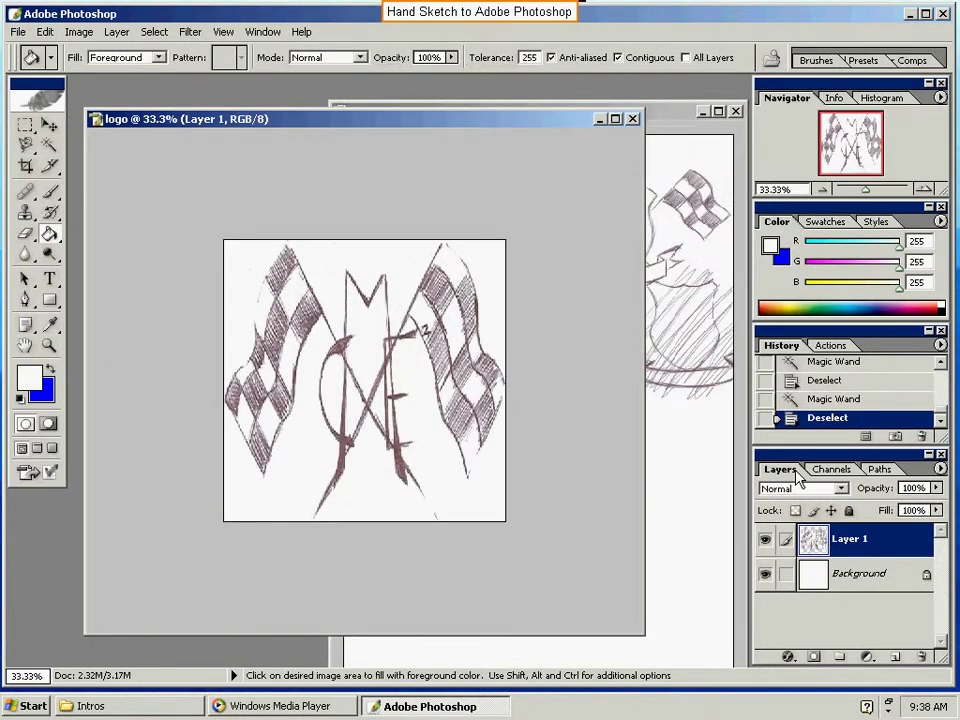
- Create a new 3 by 3 inch, 300 pixels/inch document named LOGO2 and arrange its window beside the logo document
click(18, 31)
click(31, 52)
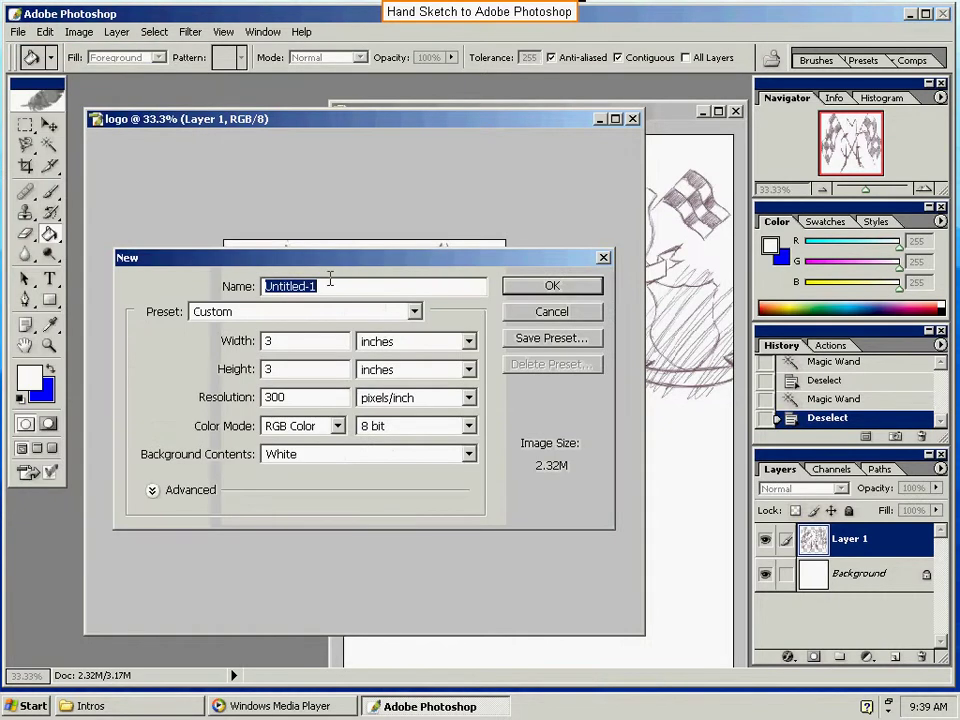
text(LOGO2)
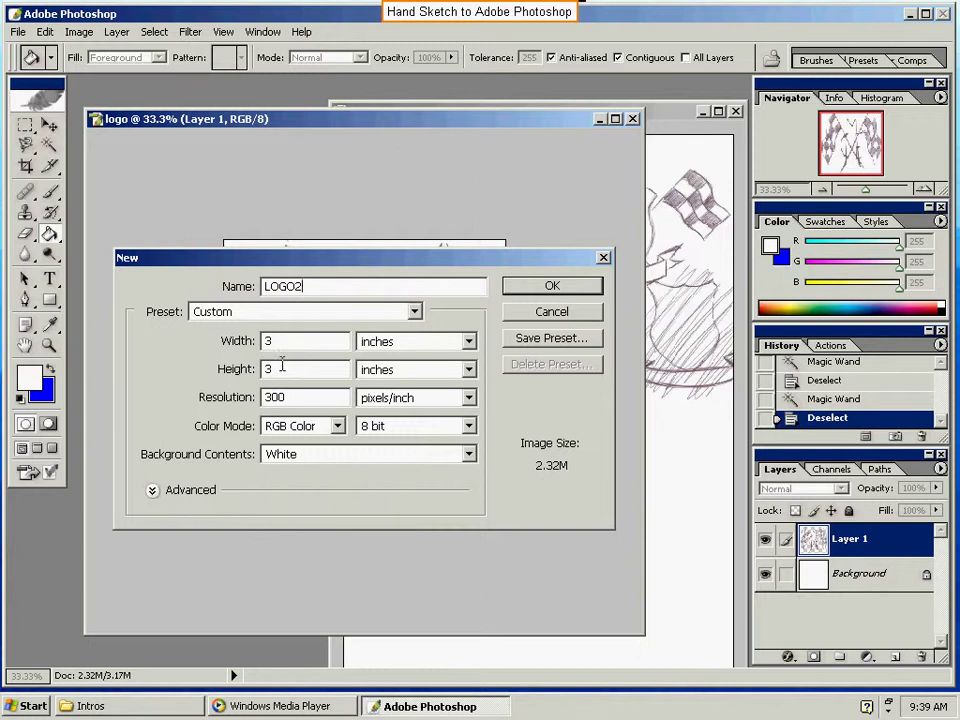
click(566, 288)
mouse_move(422, 108)
mouse_down()
mouse_move(785, 279)
mouse_move(888, 204)
mouse_move(851, 145)
mouse_up()
drag(438, 130, 330, 135)
click(623, 152)
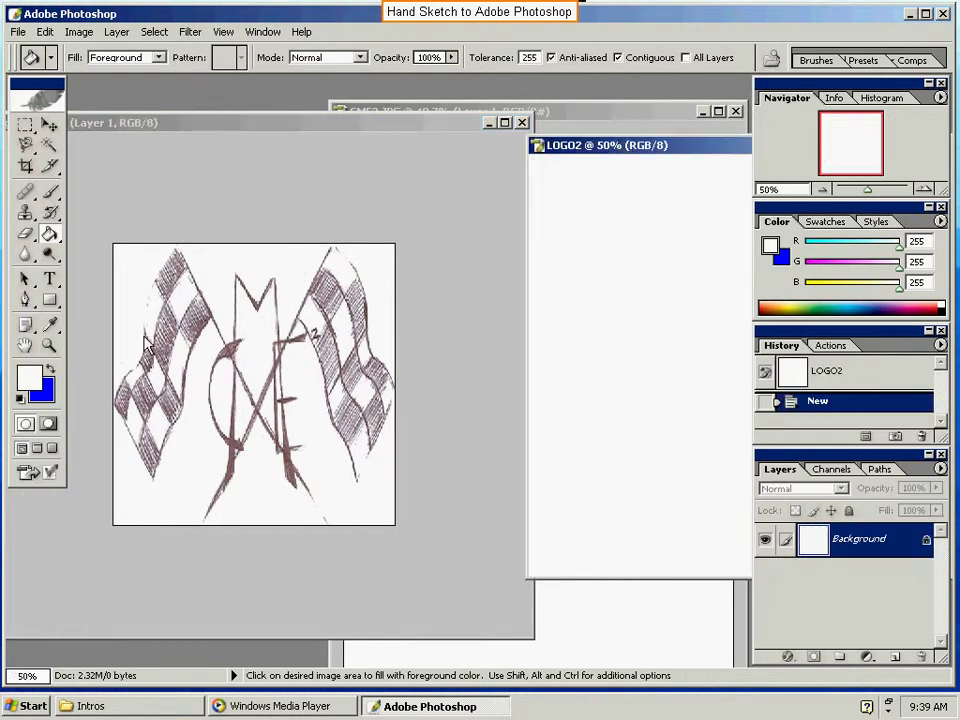
- Set the Magic Wand tolerance to 255 and select the sketch artwork on Layer 1 of the logo document
click(49, 147)
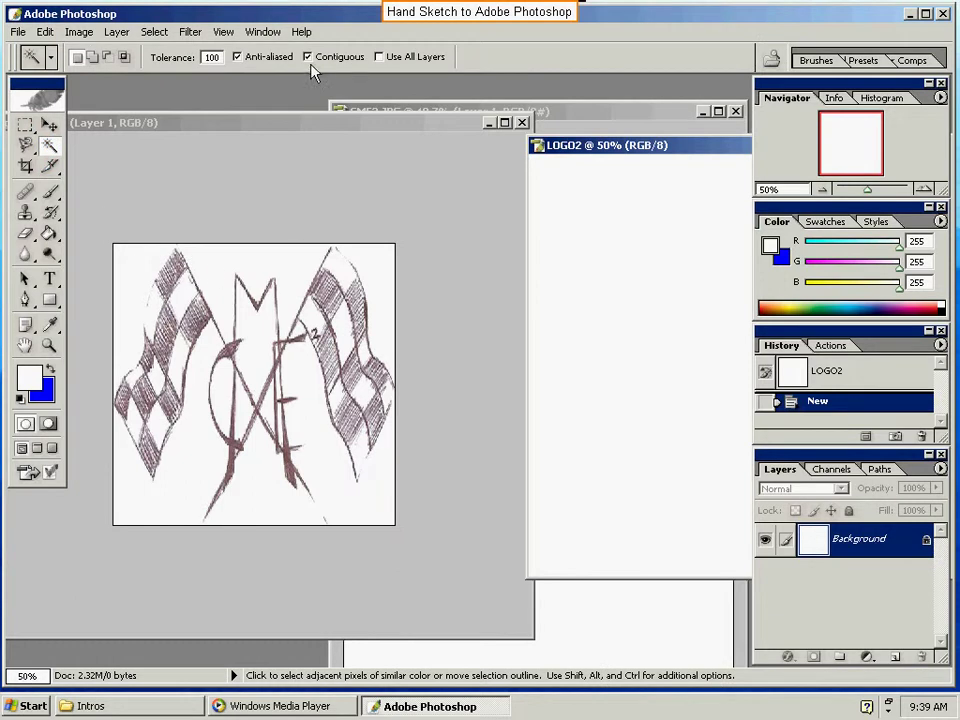
click(191, 60)
text(25)
key(Return)
click(140, 130)
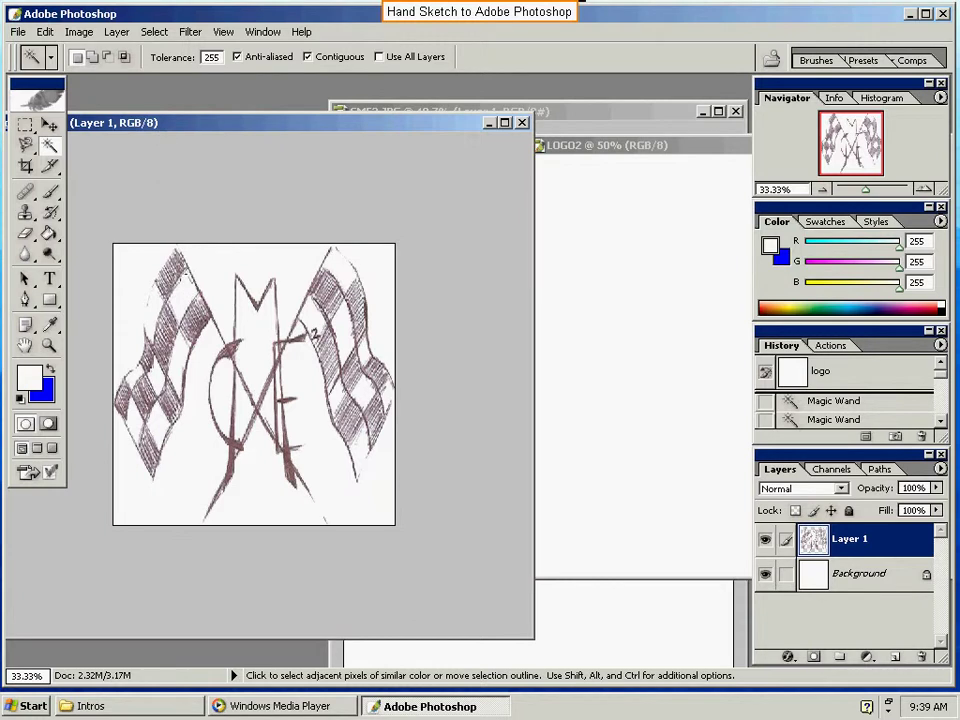
click(131, 205)
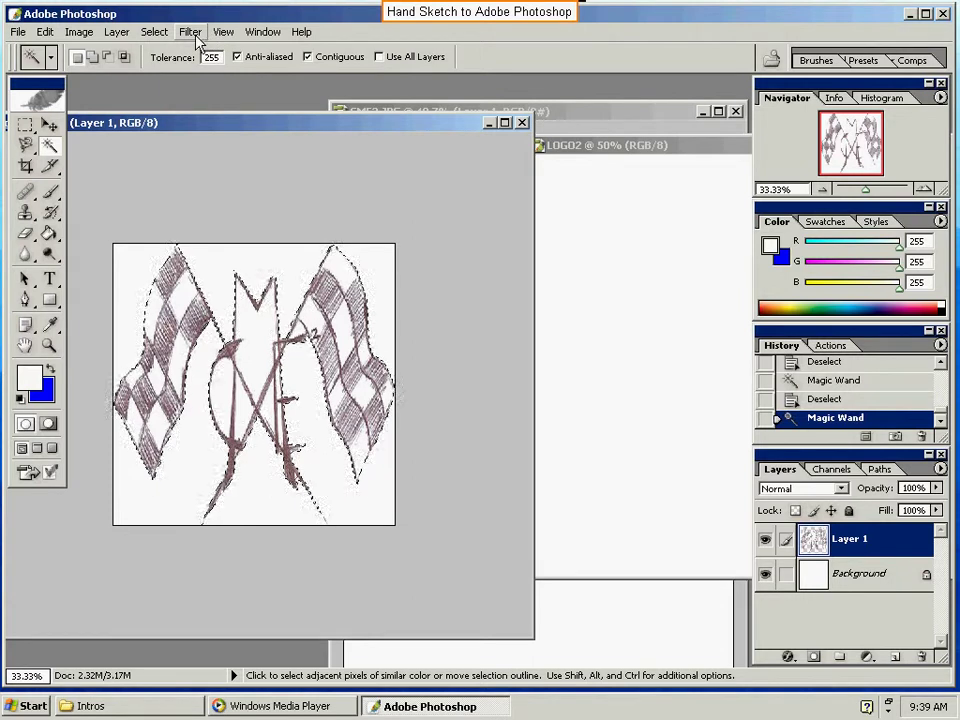
- Invert the selection and try to move the selected content into the LOGO2 document
click(154, 31)
click(172, 98)
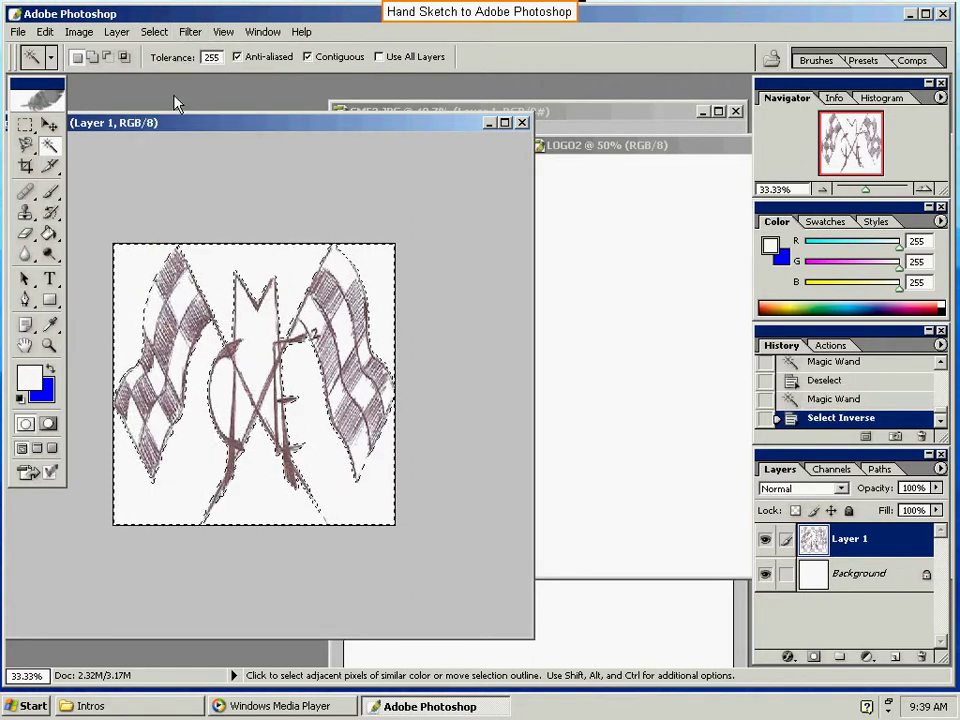
click(55, 127)
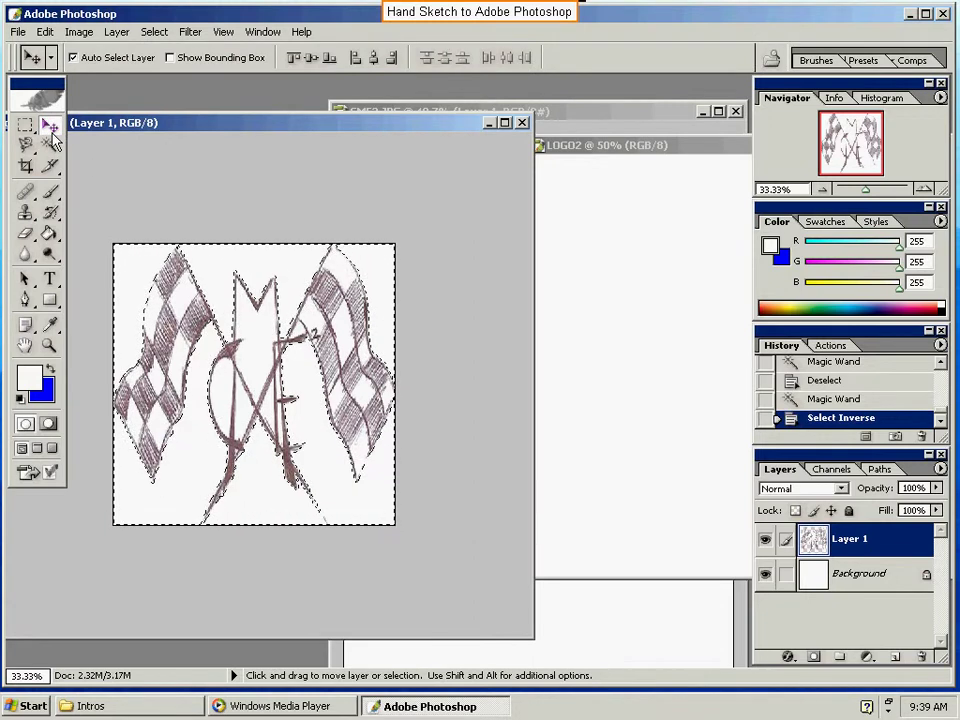
mouse_move(154, 251)
mouse_down()
mouse_move(426, 285)
mouse_move(586, 291)
mouse_up()
drag(595, 146, 350, 146)
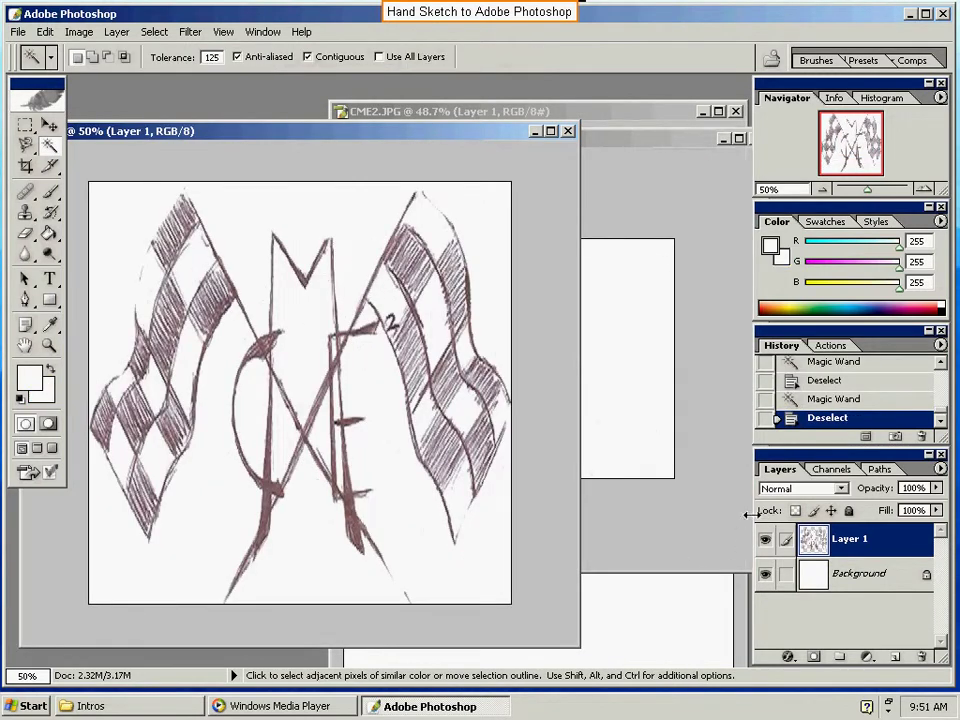
- Select the sketch line art on Layer 1 of the logo document with the Magic Wand
drag(378, 145, 437, 135)
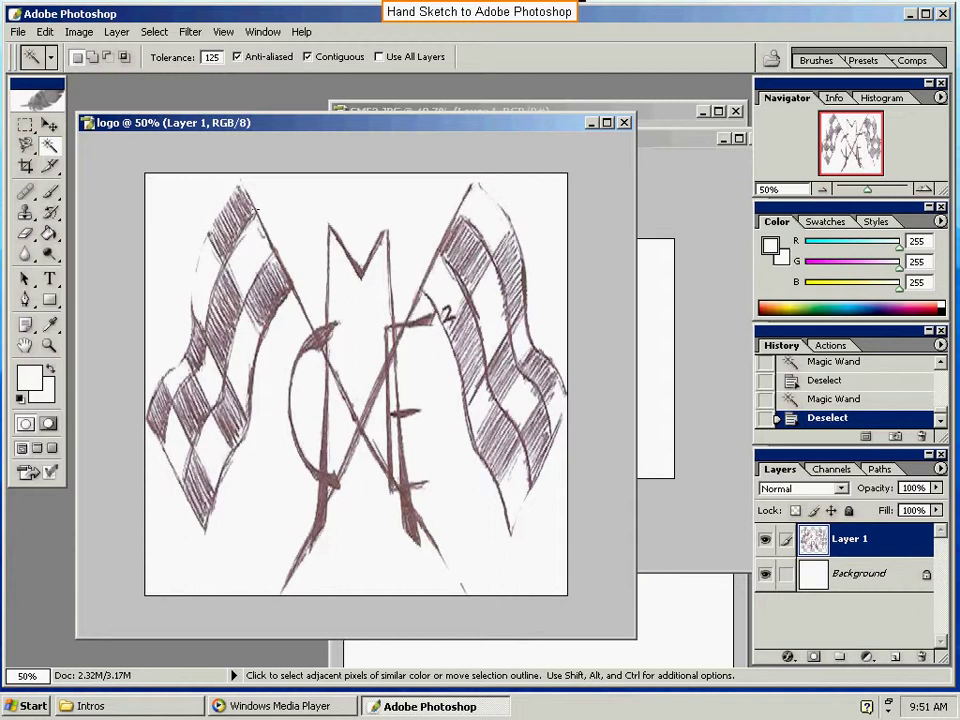
key(ctrl+plus)
key(ctrl+plus)
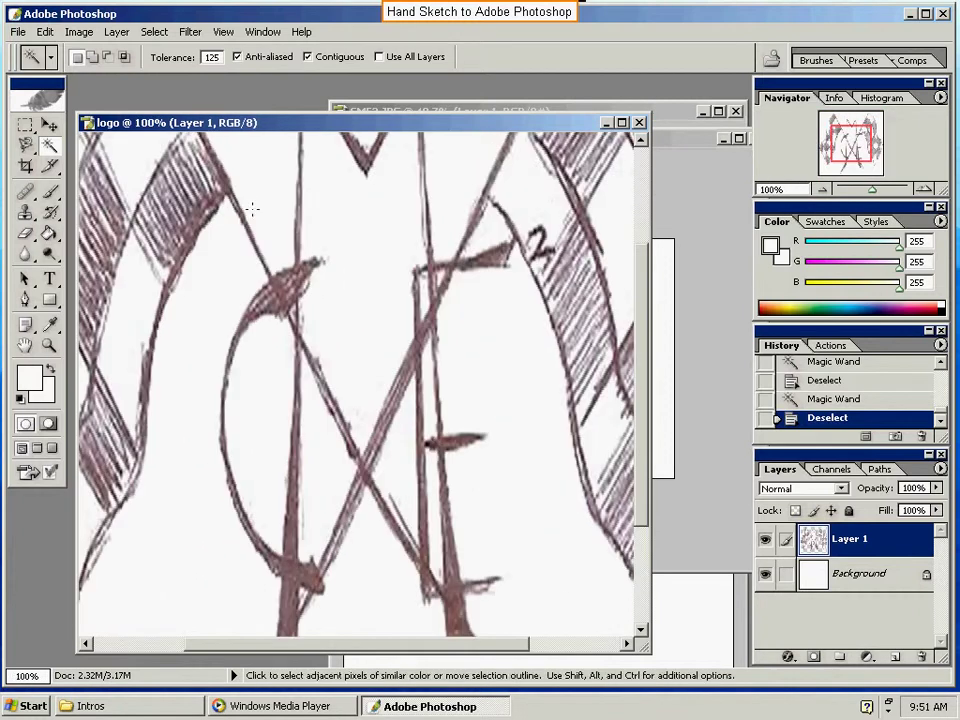
scroll(127, 190, up, 3)
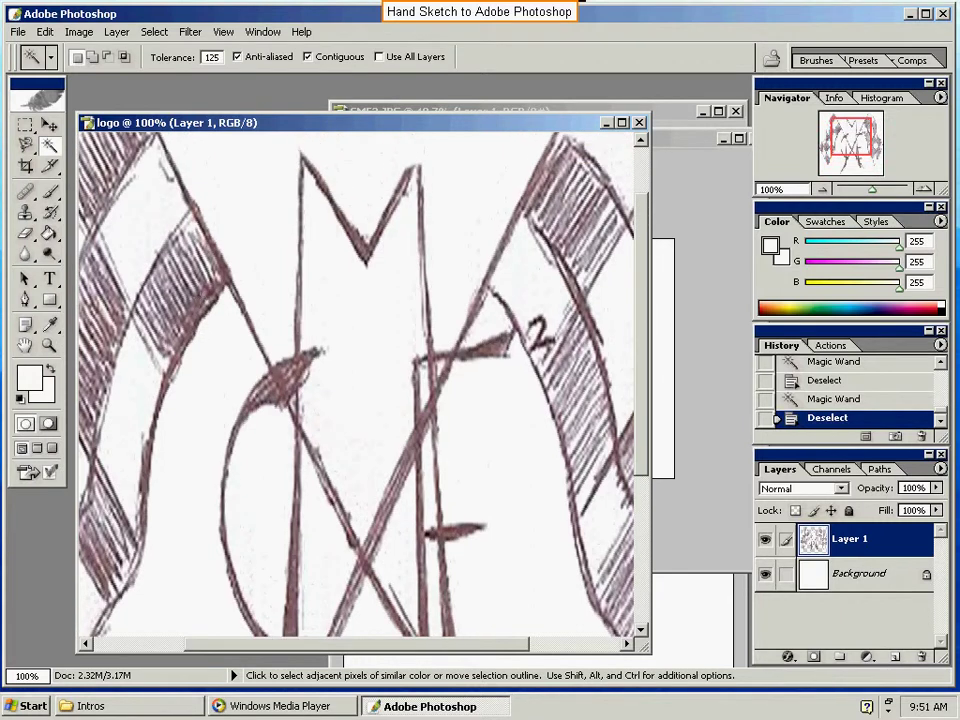
click(290, 349)
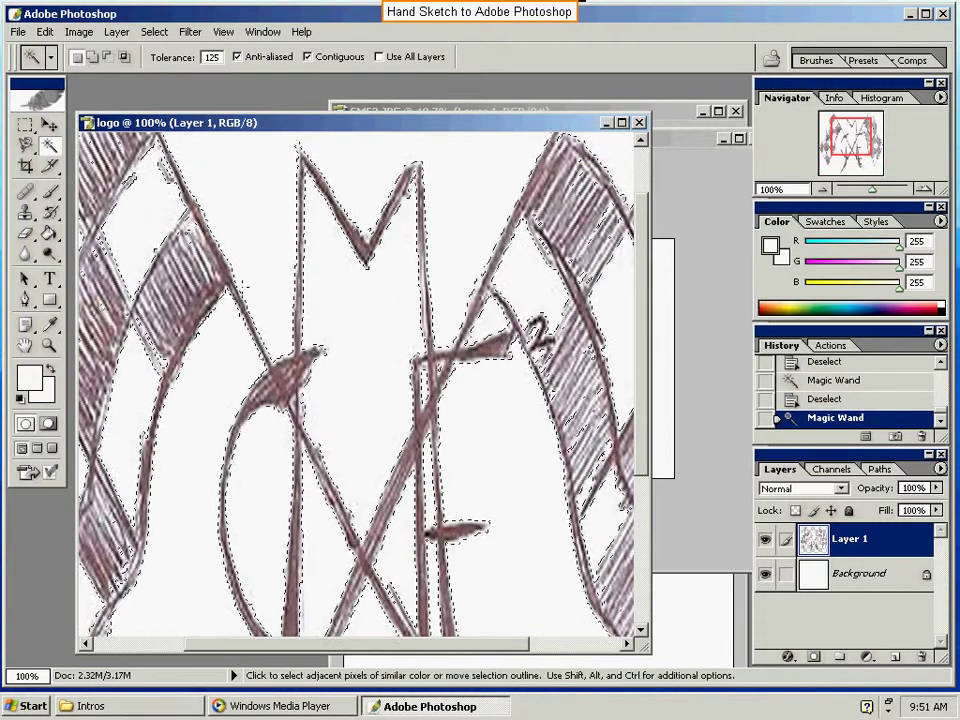
key(ctrl+minus)
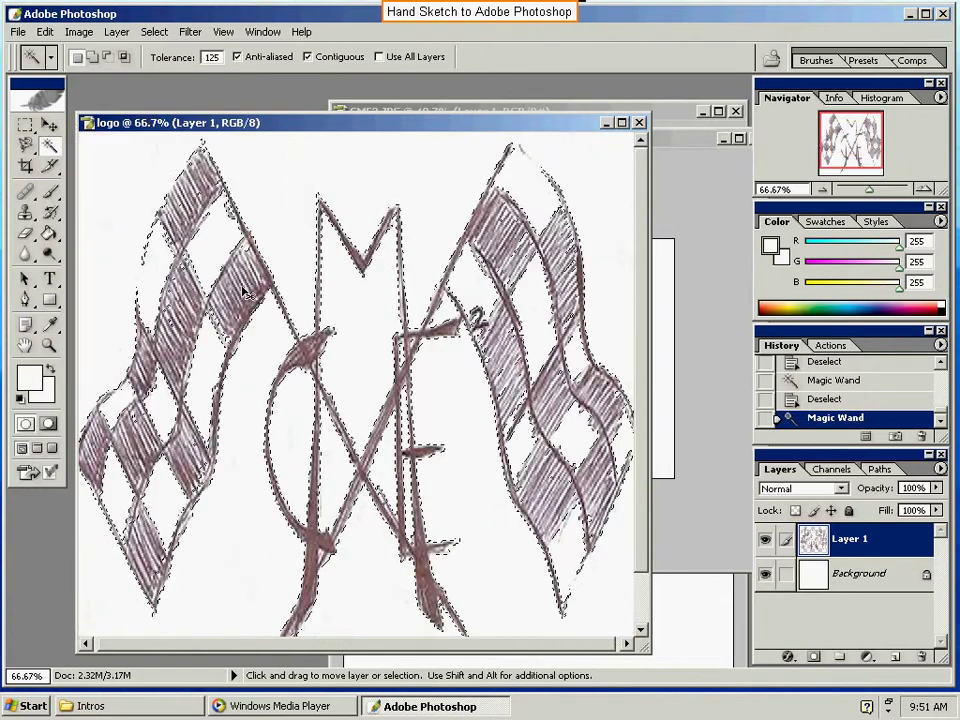
key(ctrl+minus)
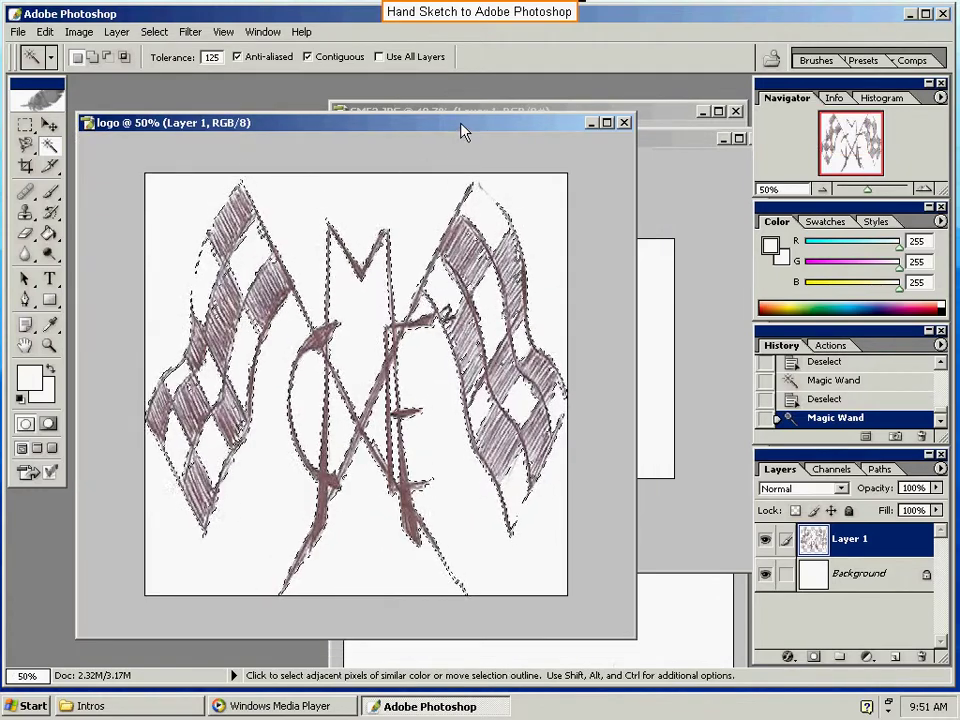
- Copy the selected artwork into the LOGO2 document with the Move tool and reposition the document windows
drag(463, 132, 290, 255)
key(v)
mouse_move(150, 300)
mouse_down()
mouse_move(446, 369)
mouse_move(561, 339)
mouse_move(602, 264)
mouse_up()
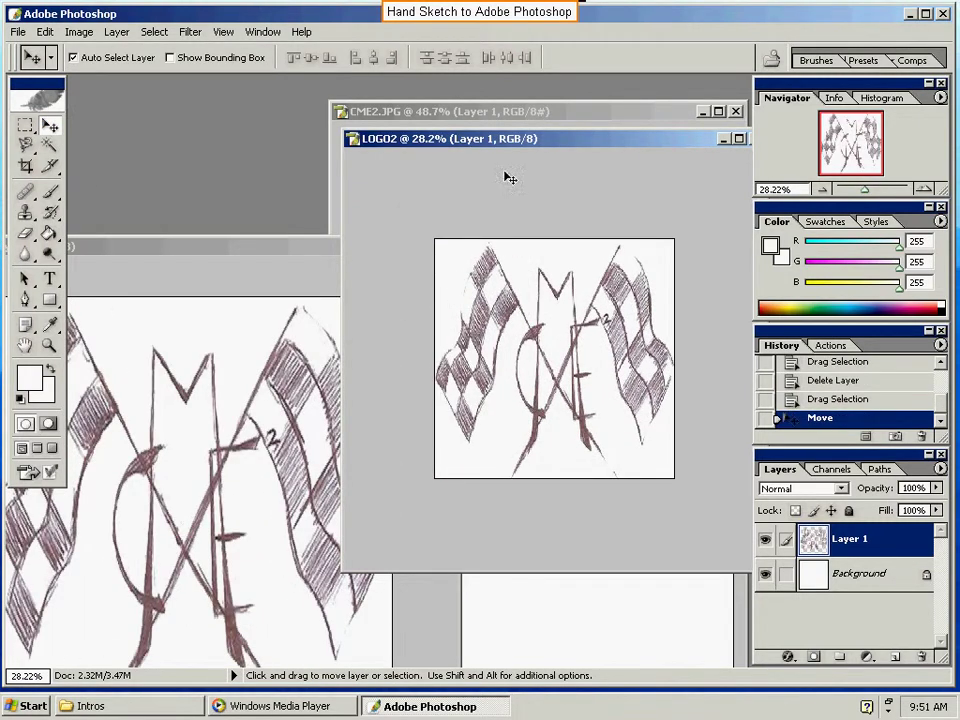
drag(505, 139, 375, 135)
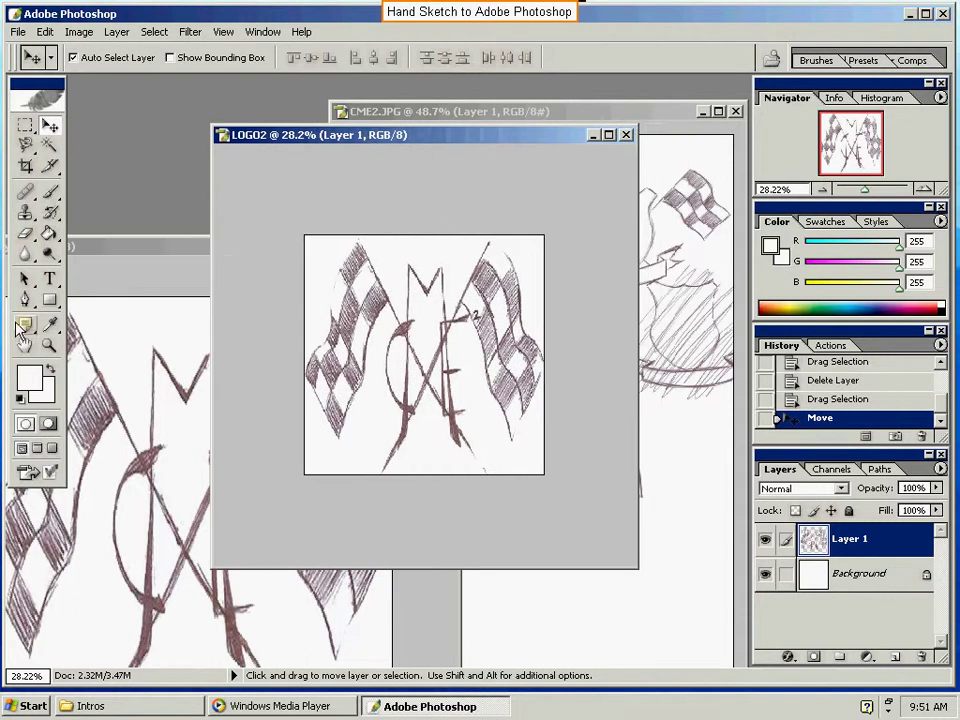
- Reset to the default colors and fill the sketch artwork in LOGO2 with black using the Paint Bucket
click(50, 236)
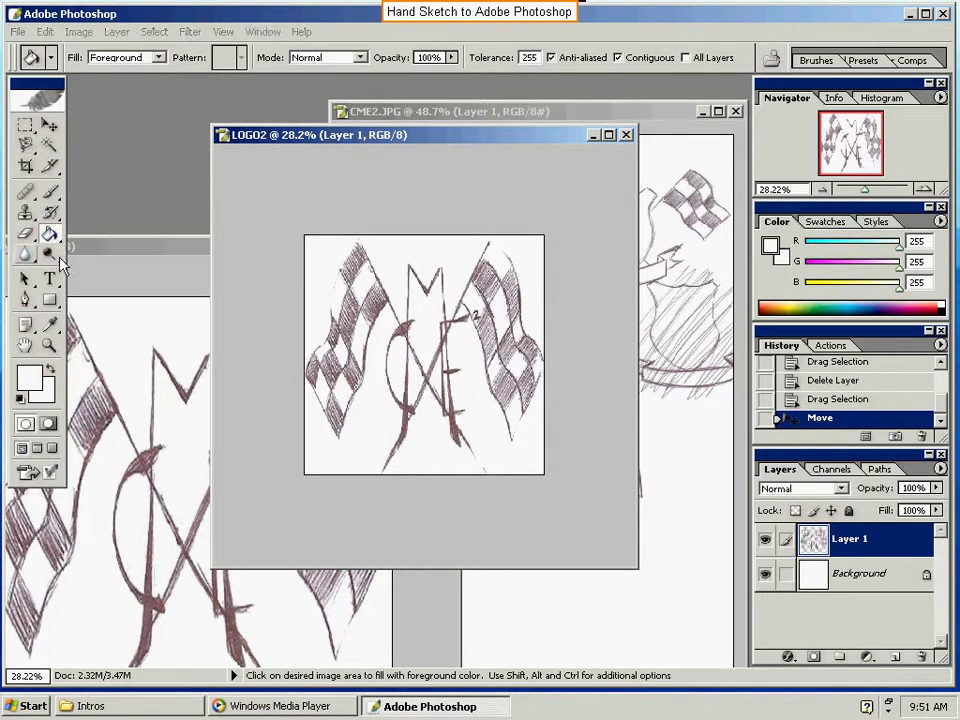
mouse_move(50, 237)
mouse_down()
mouse_move(134, 254)
mouse_move(130, 240)
mouse_move(90, 250)
mouse_up()
click(20, 398)
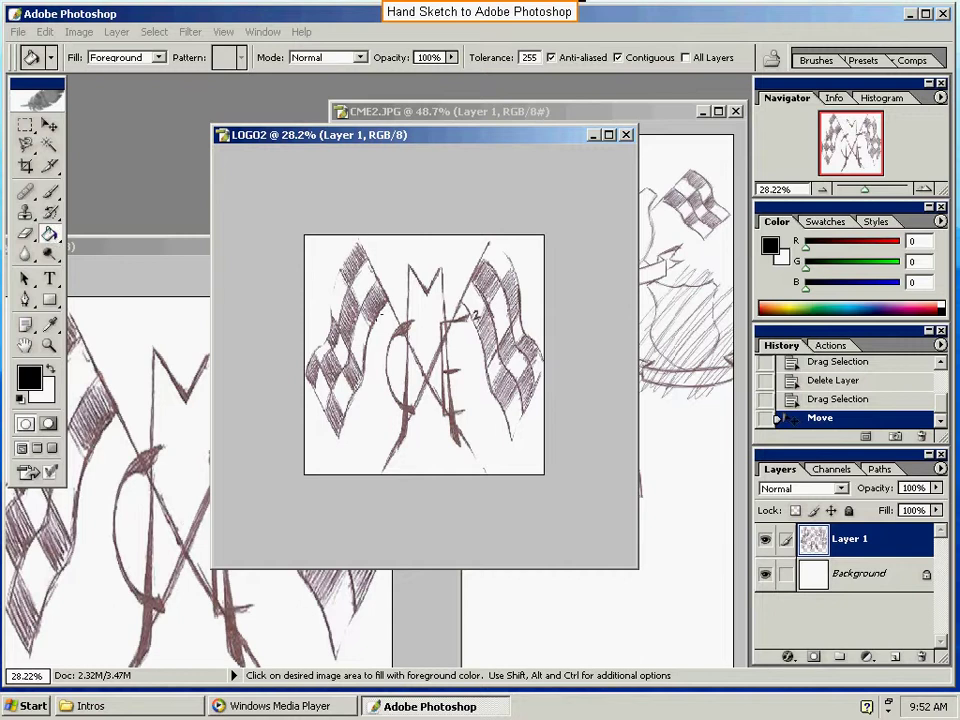
click(420, 350)
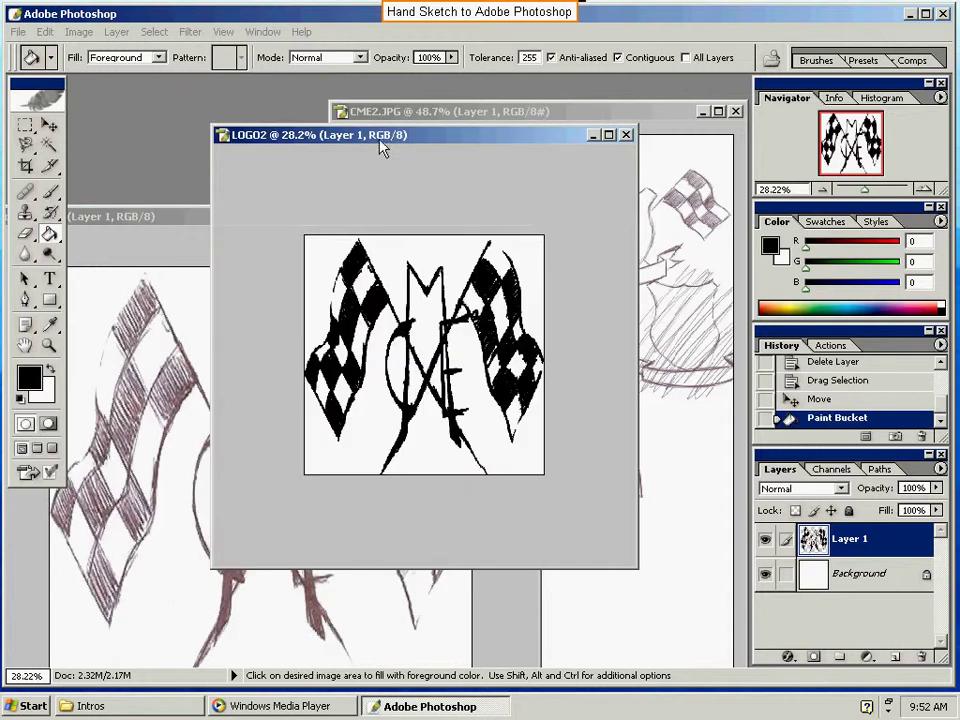
key(ctrl+plus)
key(ctrl+plus)
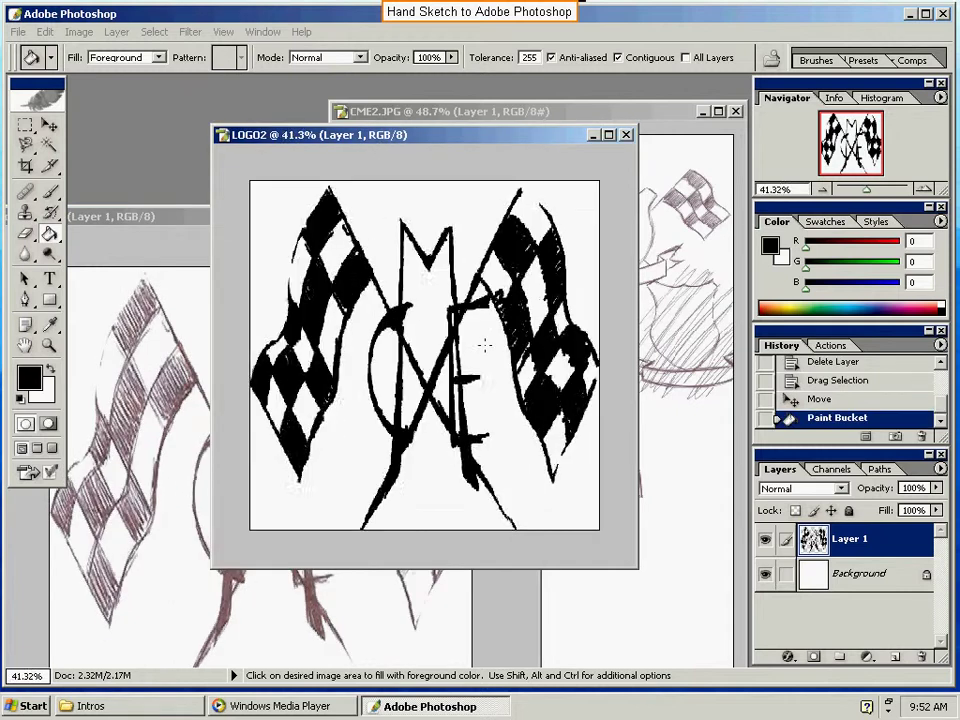
key(ctrl+plus)
key(ctrl+plus)
key(ctrl+plus)
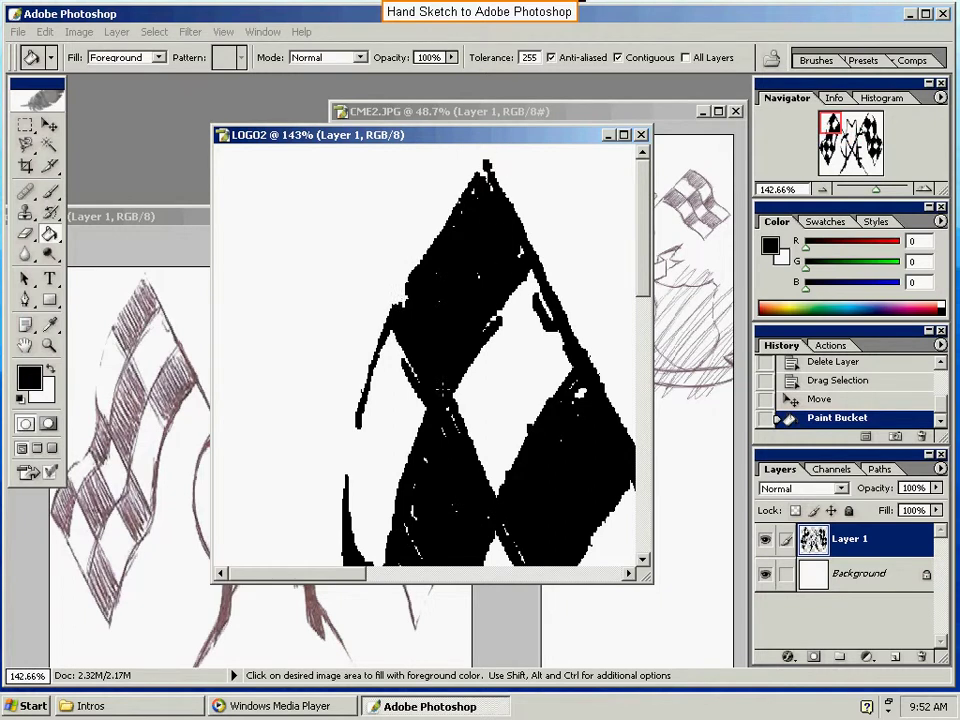
click(623, 134)
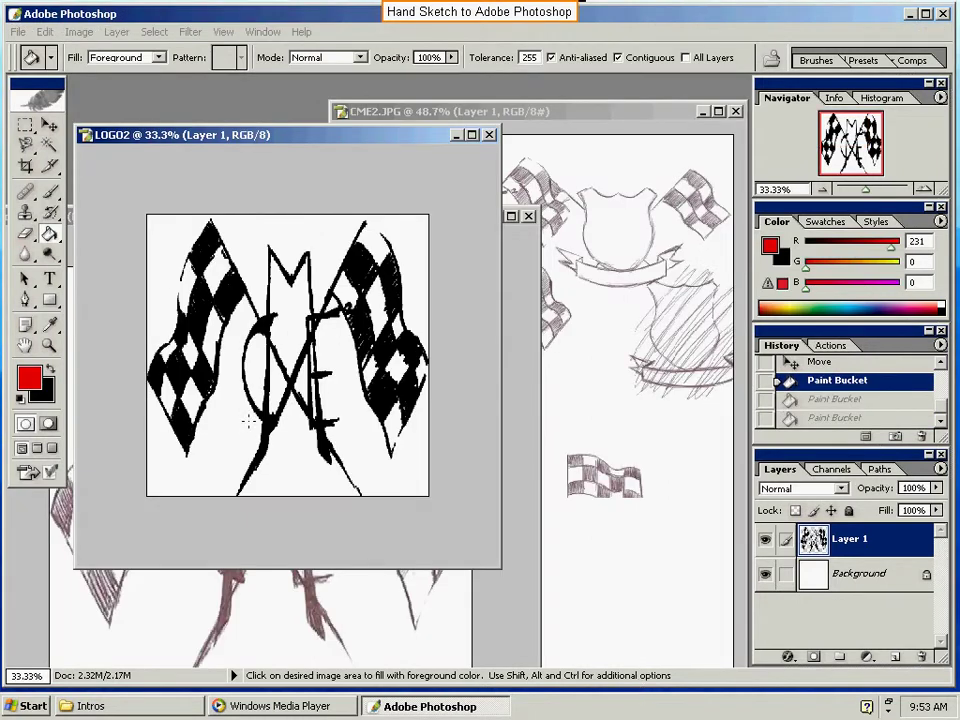
- Set the foreground color to blue 0016E7 and fill the Background layer of LOGO2 with it
click(870, 584)
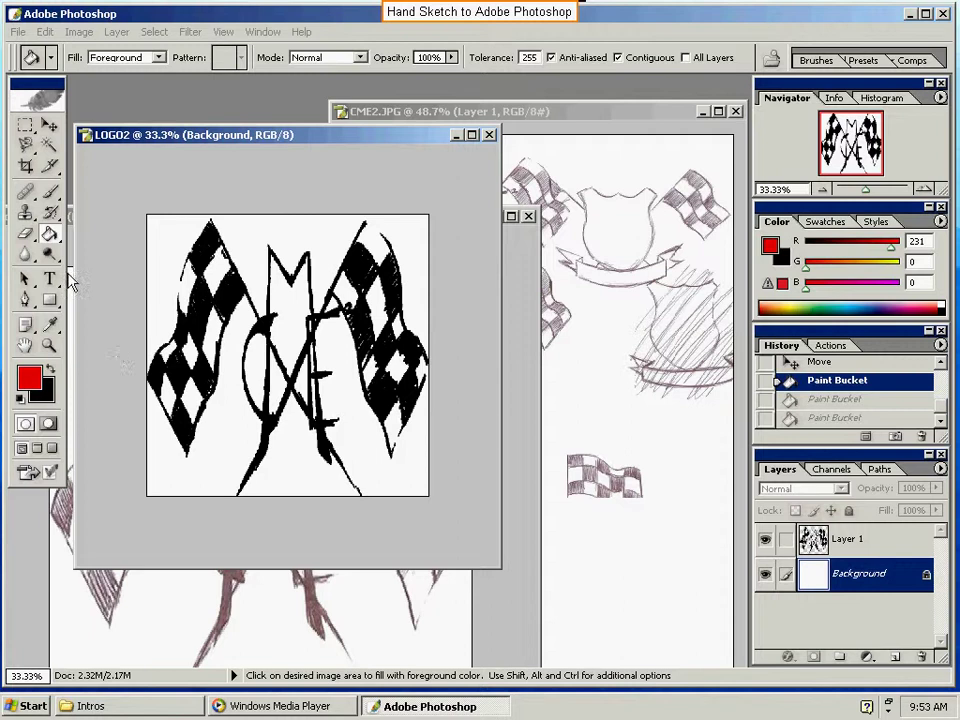
click(48, 371)
click(47, 371)
click(30, 377)
drag(554, 490, 558, 548)
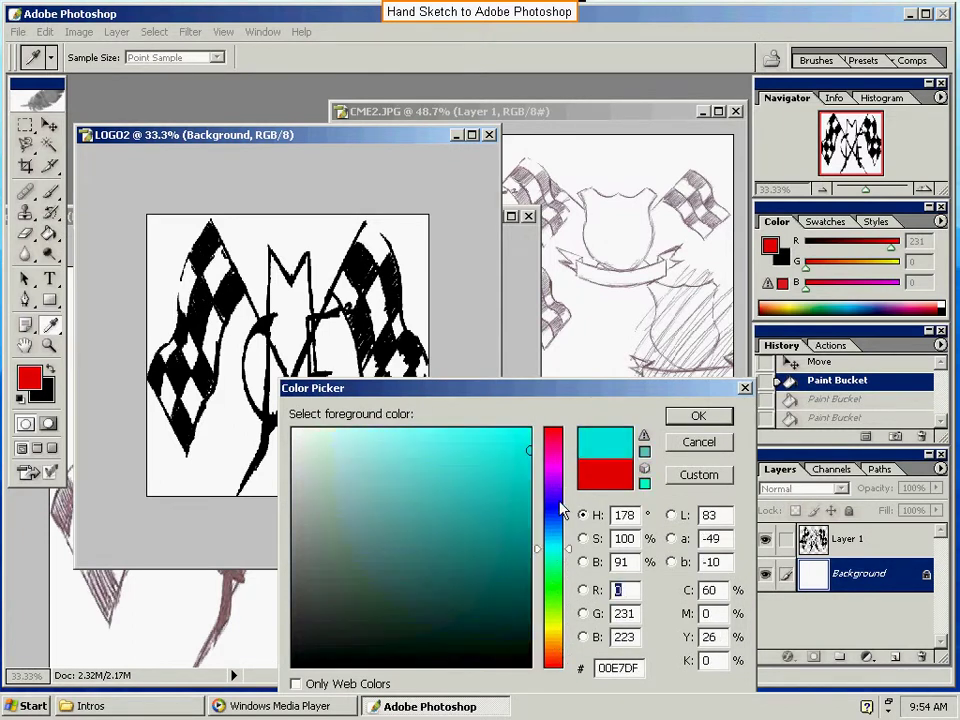
click(555, 511)
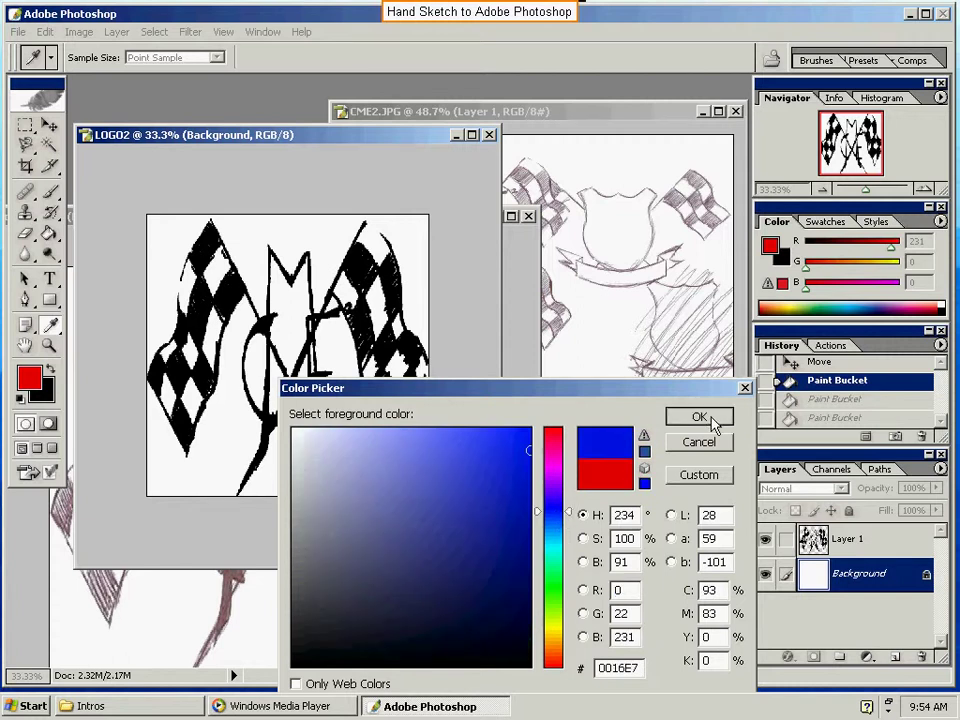
click(699, 416)
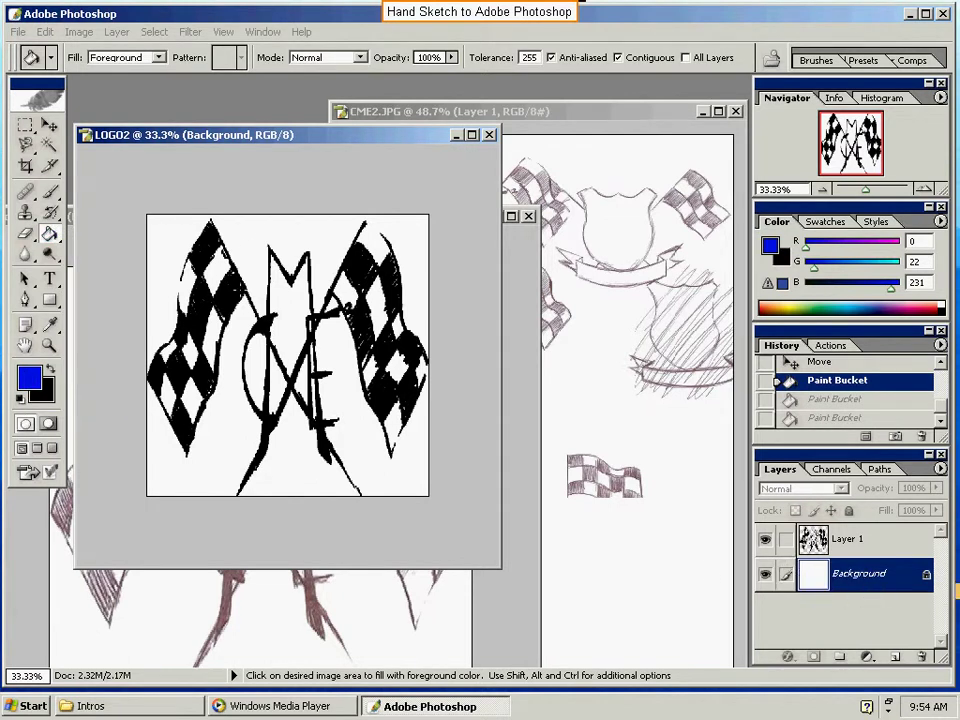
click(250, 229)
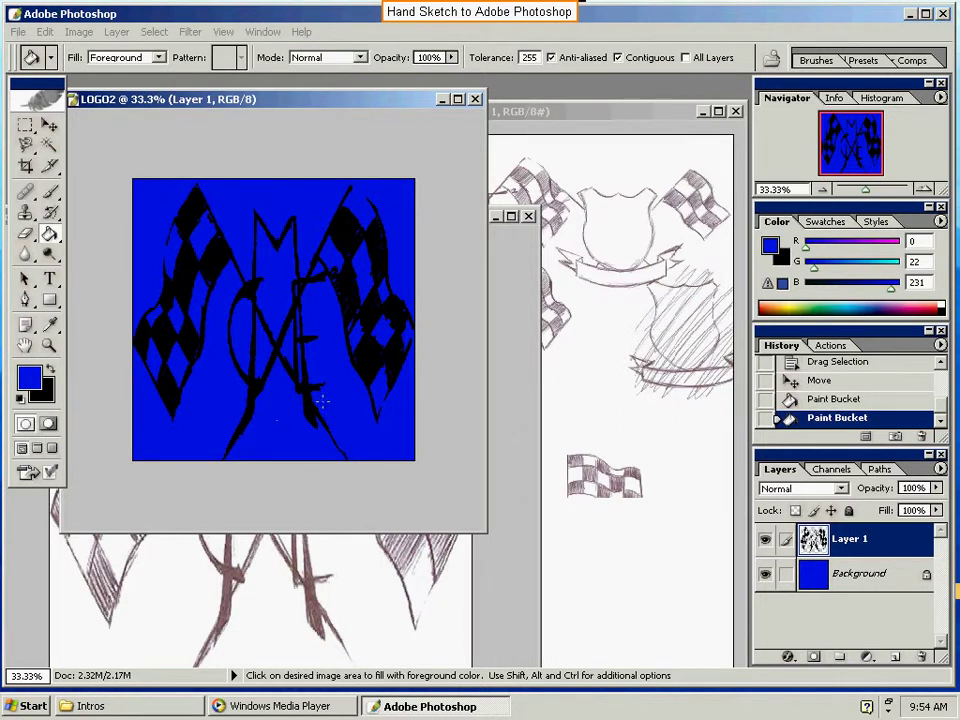
- Set the foreground color to white and fill the flag and letter artwork on Layer 1 with it
click(49, 369)
click(29, 376)
click(324, 483)
drag(324, 483, 240, 386)
click(698, 416)
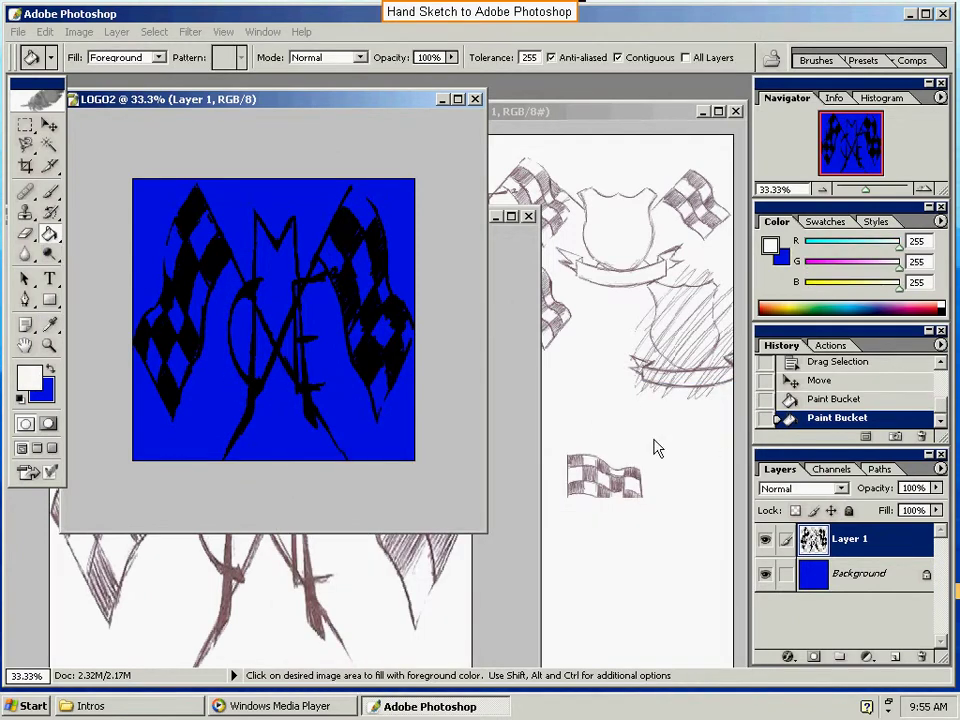
click(215, 259)
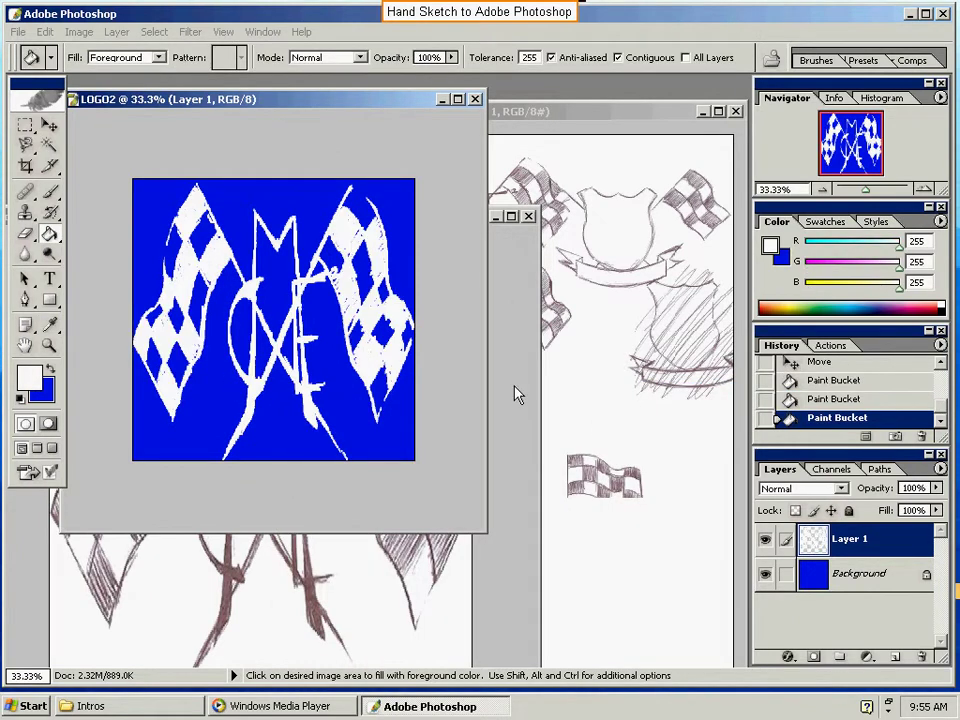
- Reset to the default colors and fill the Background layer with black using the Paint Bucket
click(53, 371)
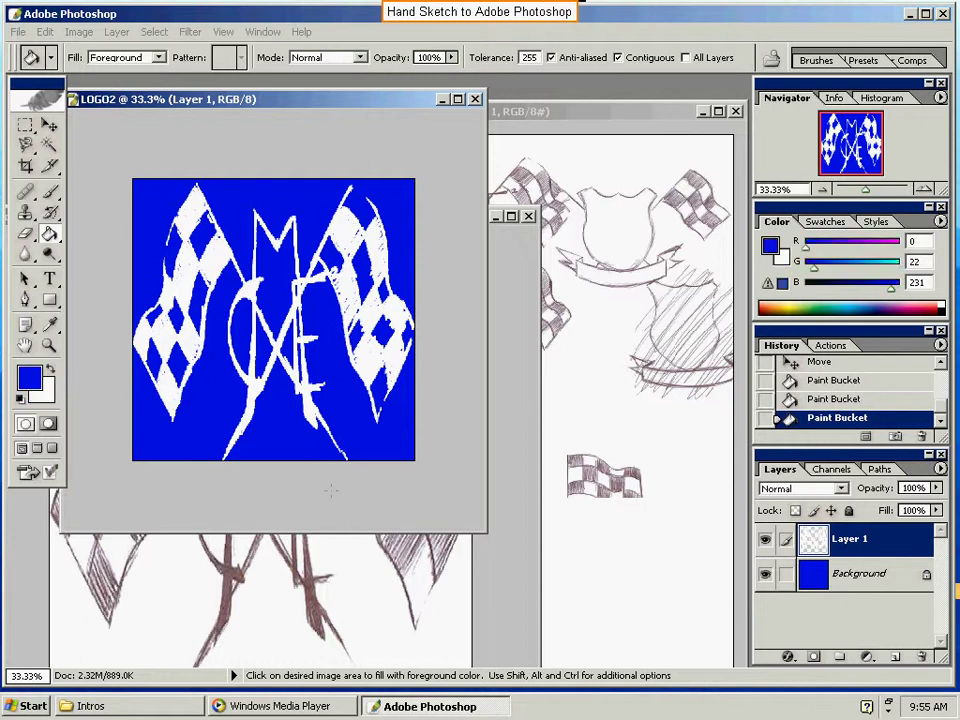
click(858, 575)
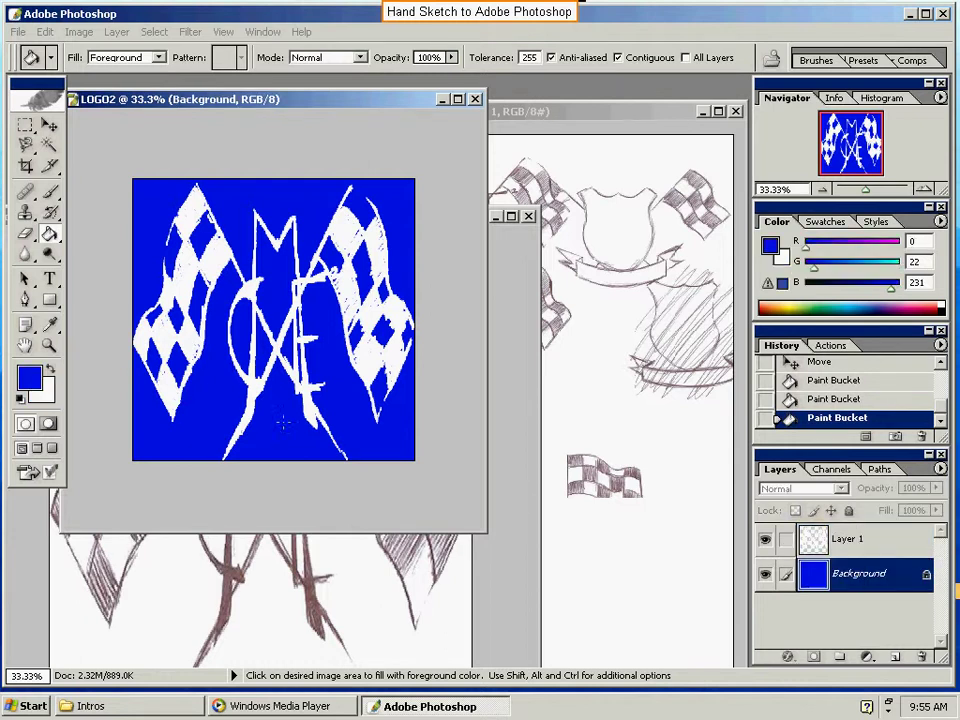
click(21, 396)
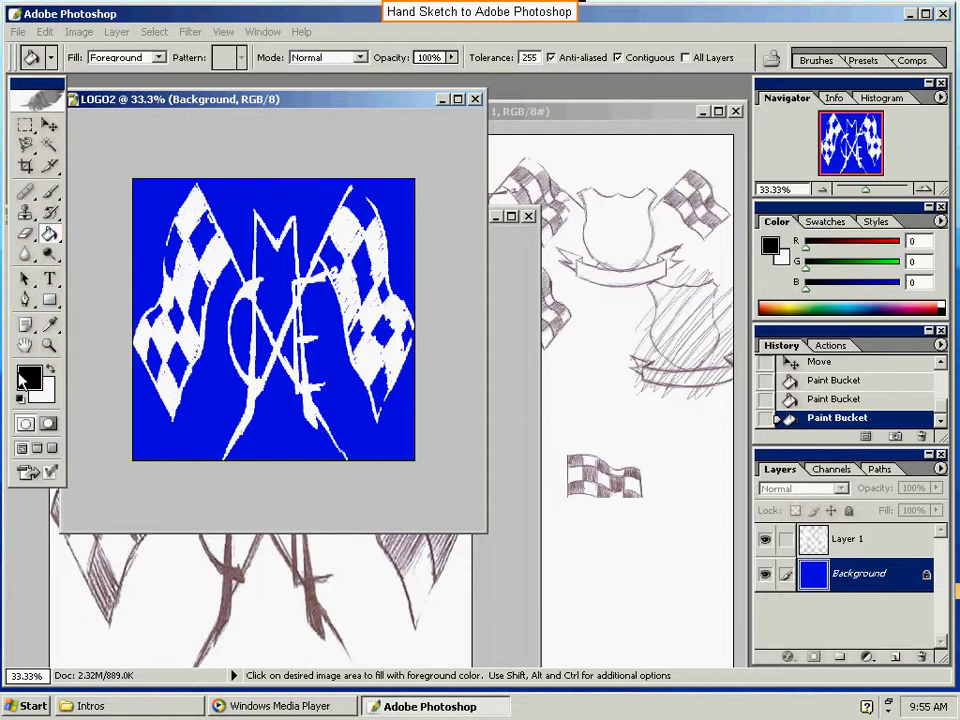
click(222, 203)
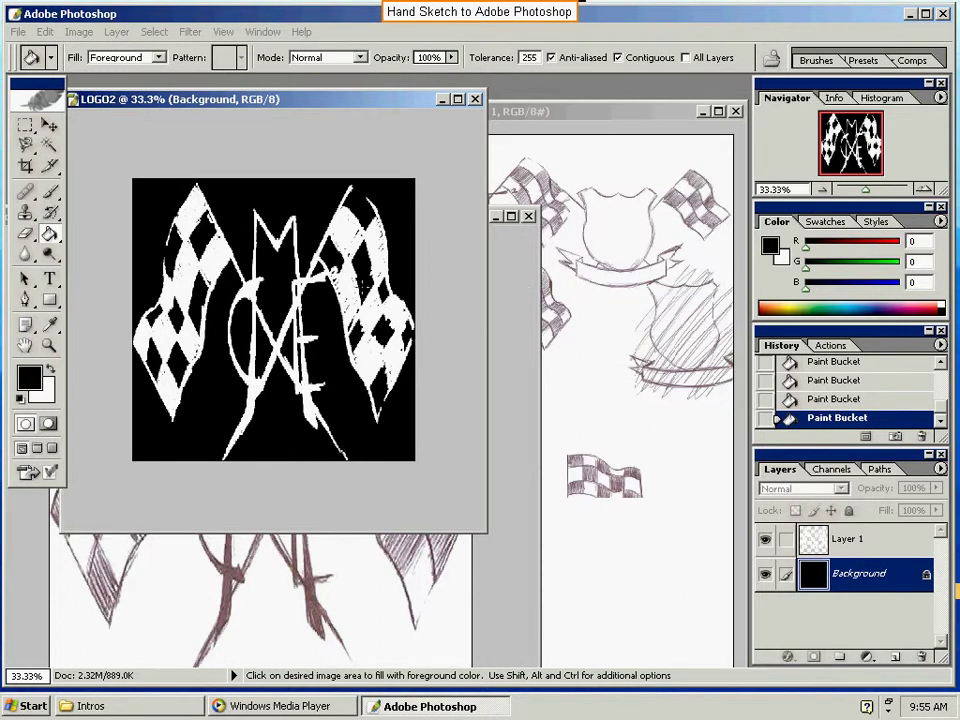
- Open the blending options for Layer 1 of LOGO2 and place the Layer Style dialog clear of the artwork
click(868, 541)
right_click(868, 541)
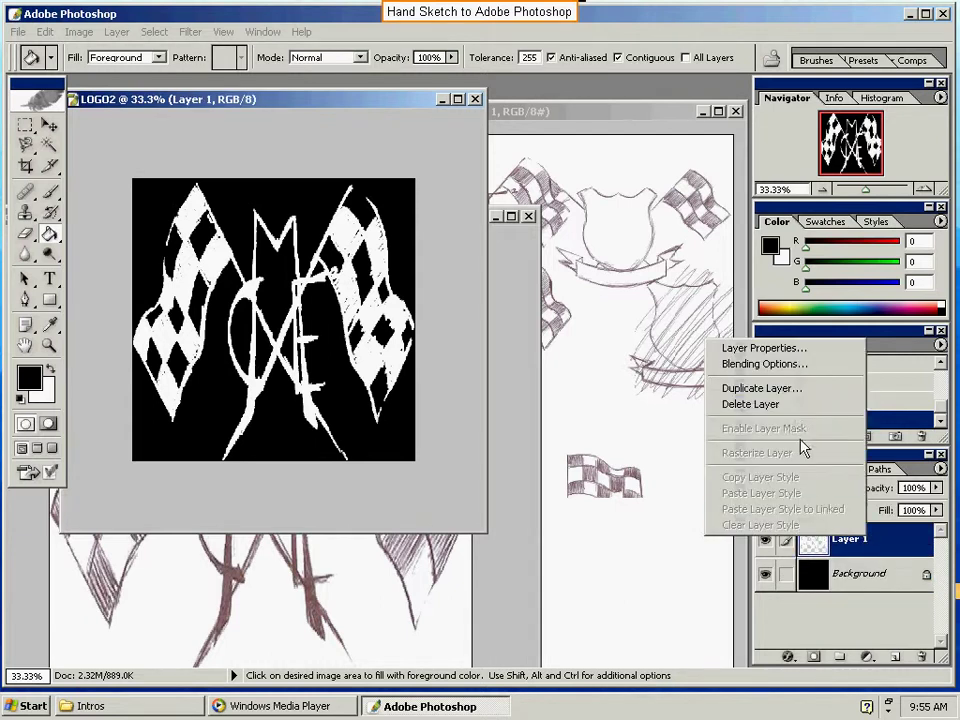
click(786, 363)
drag(716, 160, 657, 135)
drag(499, 133, 597, 120)
click(517, 188)
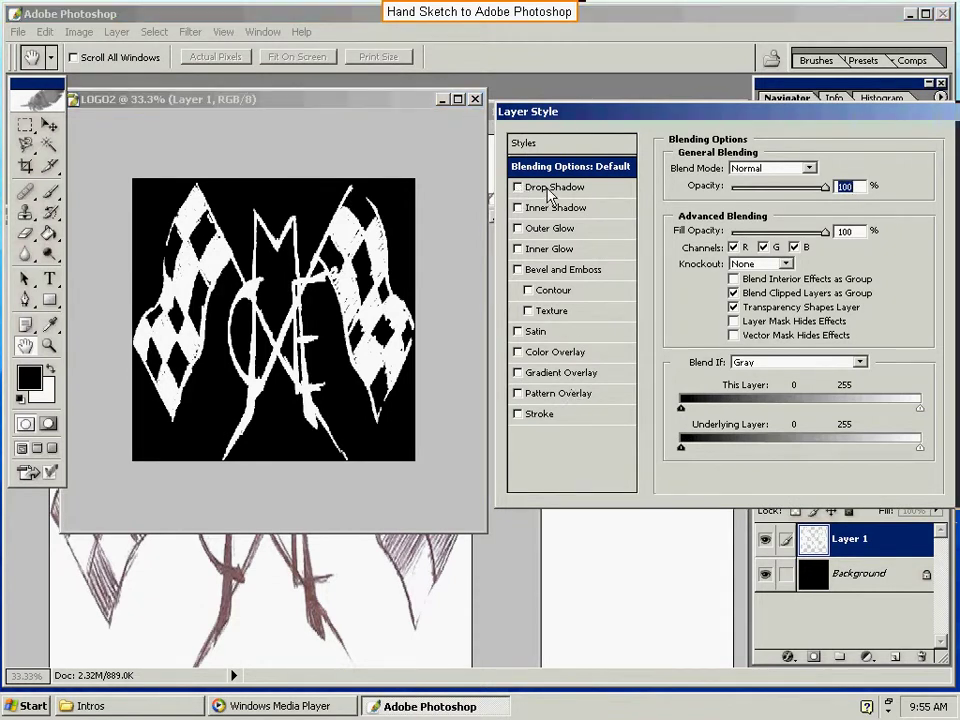
- Add an Inner Shadow to Layer 1 with 40% opacity and a distance of 11 px
click(519, 208)
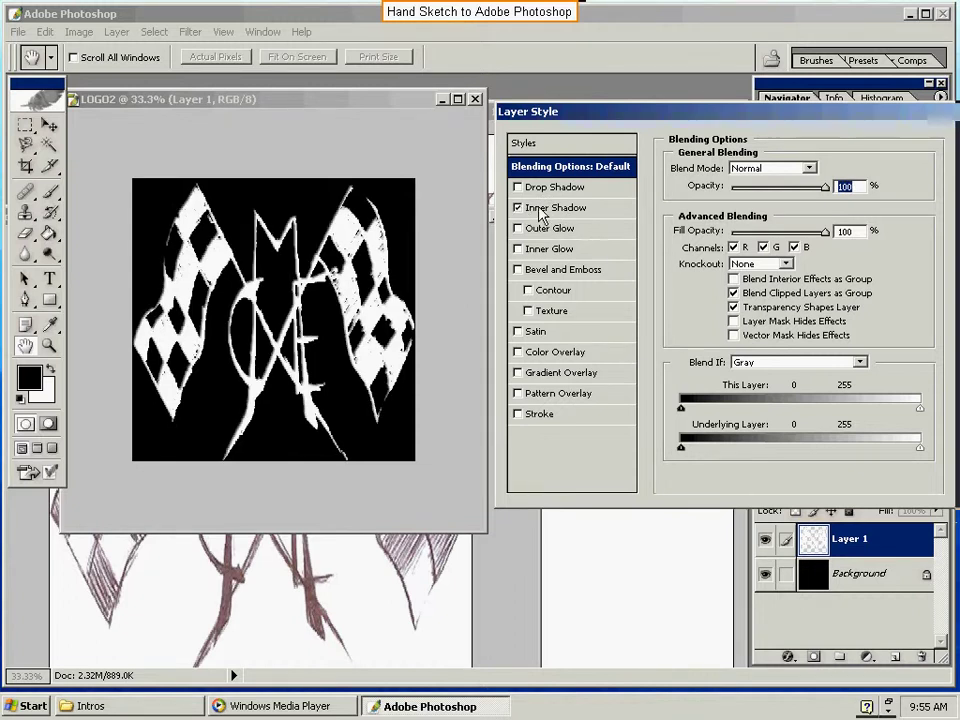
click(555, 209)
drag(737, 243, 701, 285)
drag(730, 359, 707, 372)
click(801, 190)
drag(803, 197, 769, 205)
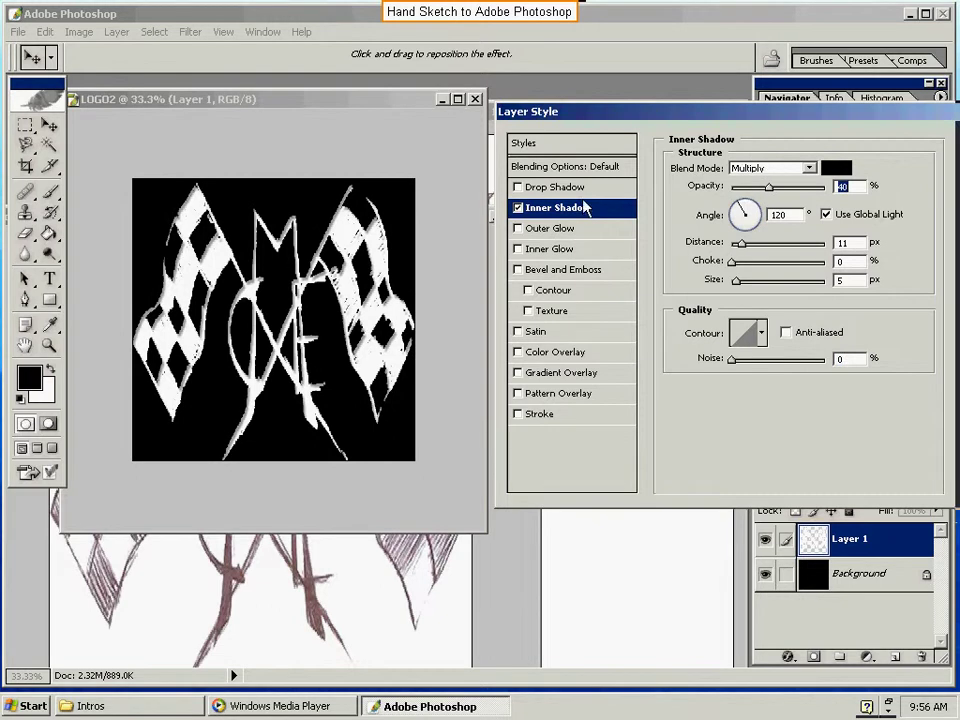
- Add a Bevel and Emboss effect with depth 700%, size 49 px and soften 15 px
click(518, 271)
click(558, 272)
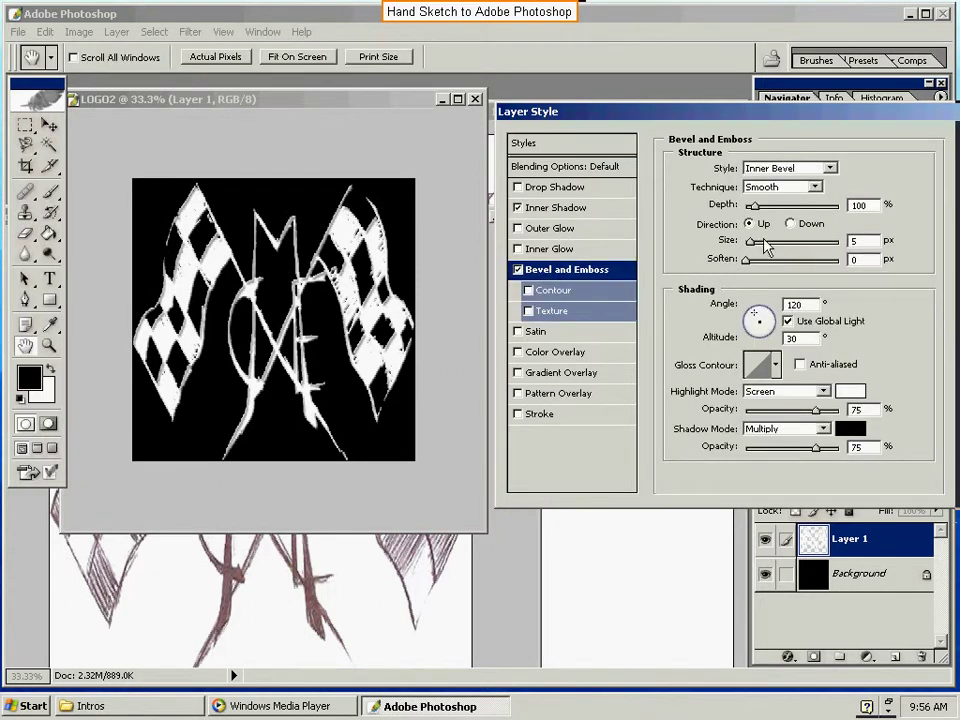
drag(752, 205, 811, 205)
drag(750, 242, 832, 267)
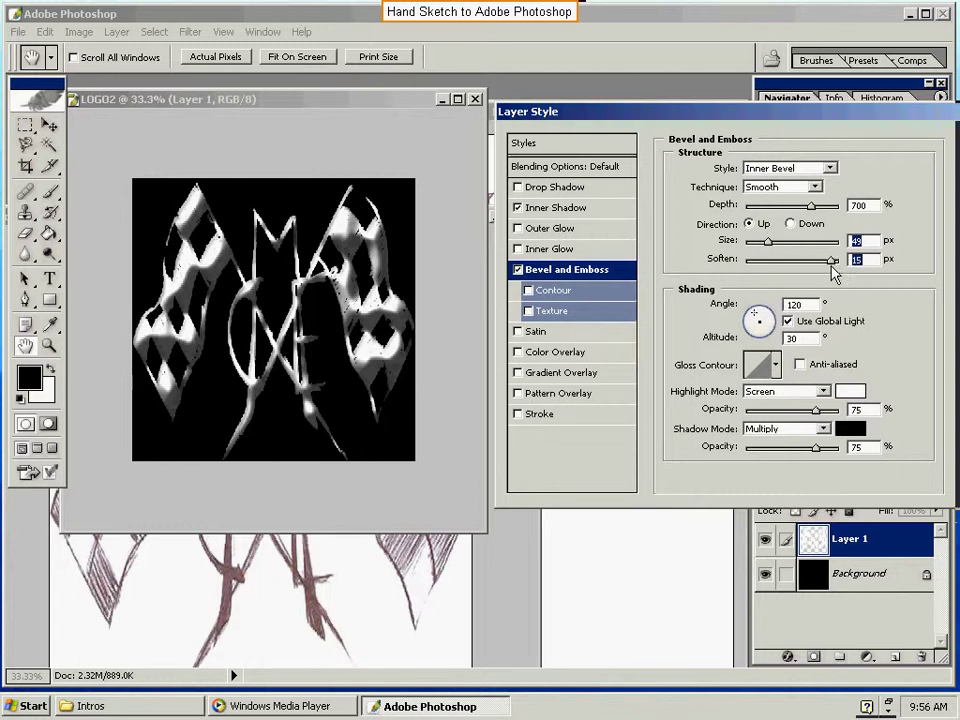
- Try Darken, Normal and Dissolve as the bevel's highlight mode and Difference as its shadow mode
click(822, 391)
click(815, 437)
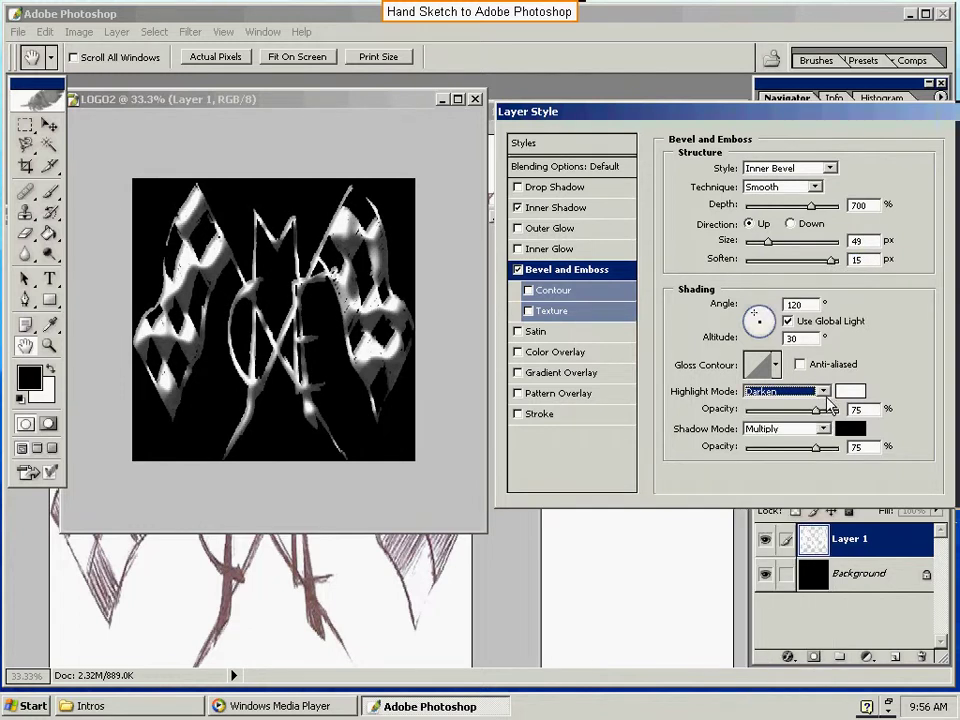
click(822, 428)
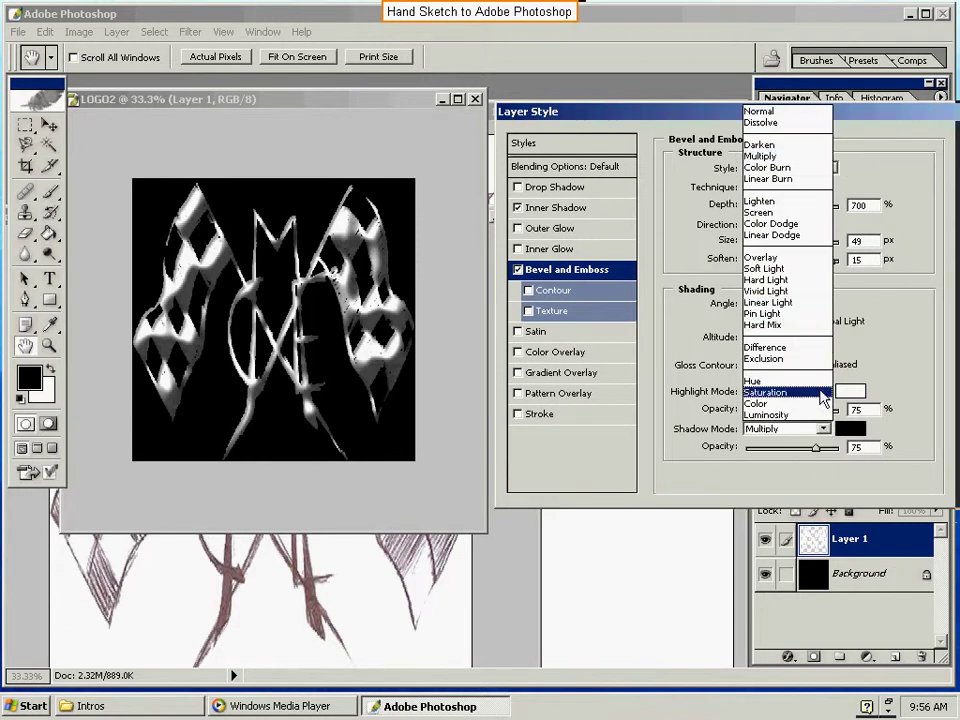
click(768, 347)
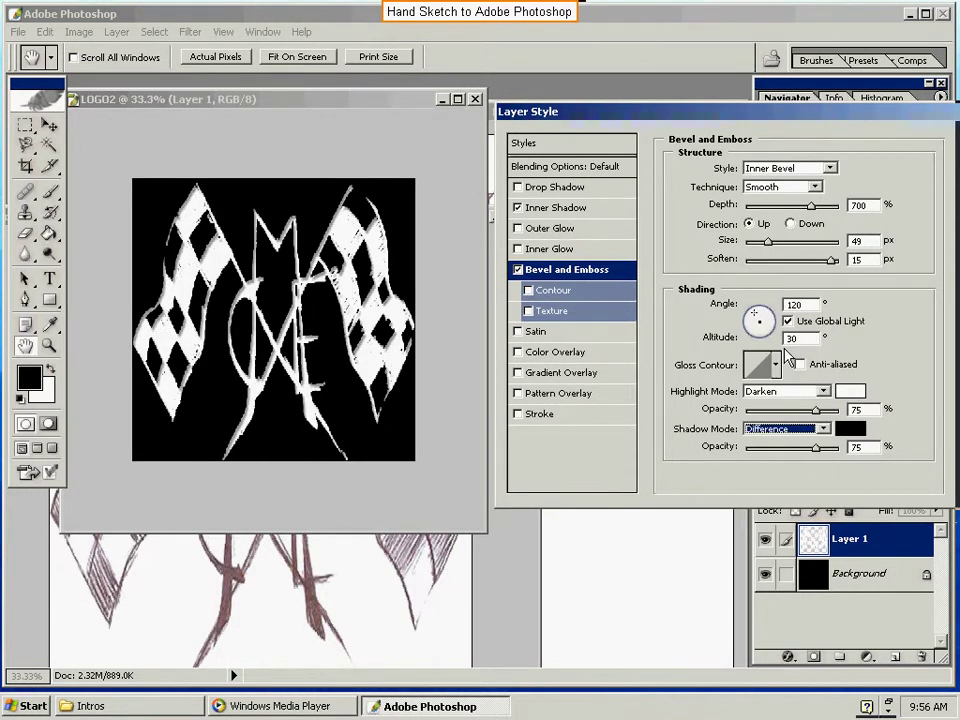
click(822, 391)
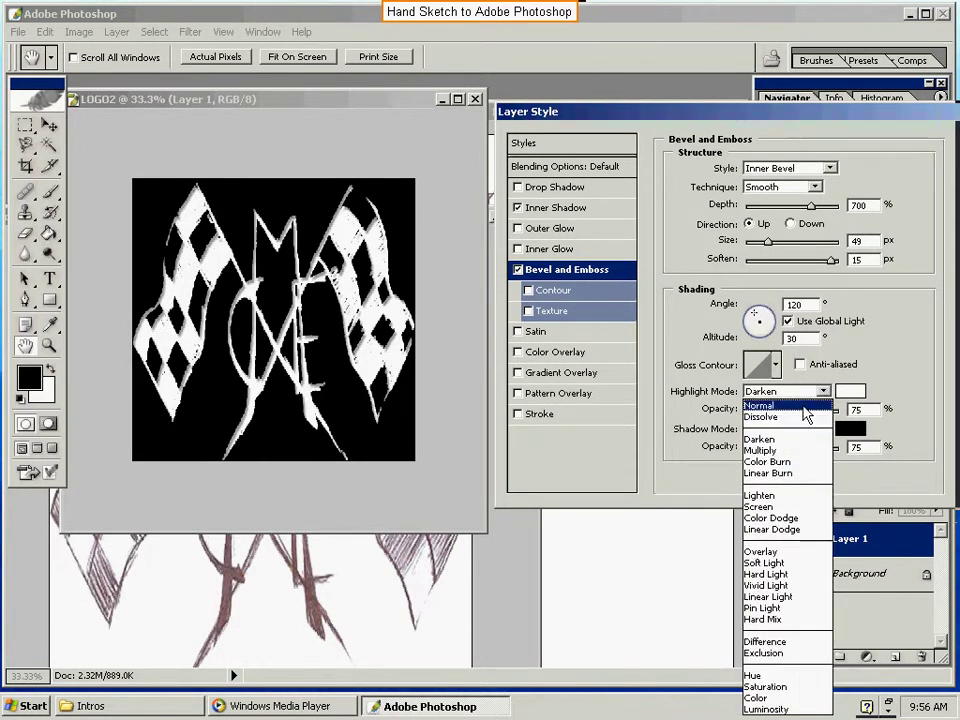
click(800, 400)
click(822, 391)
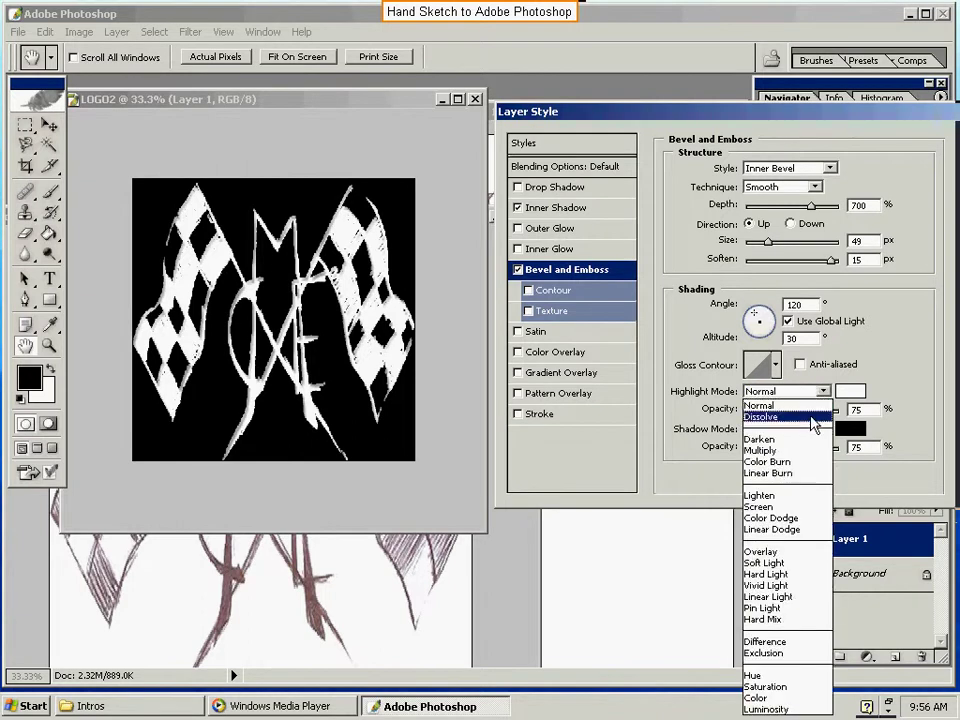
click(814, 420)
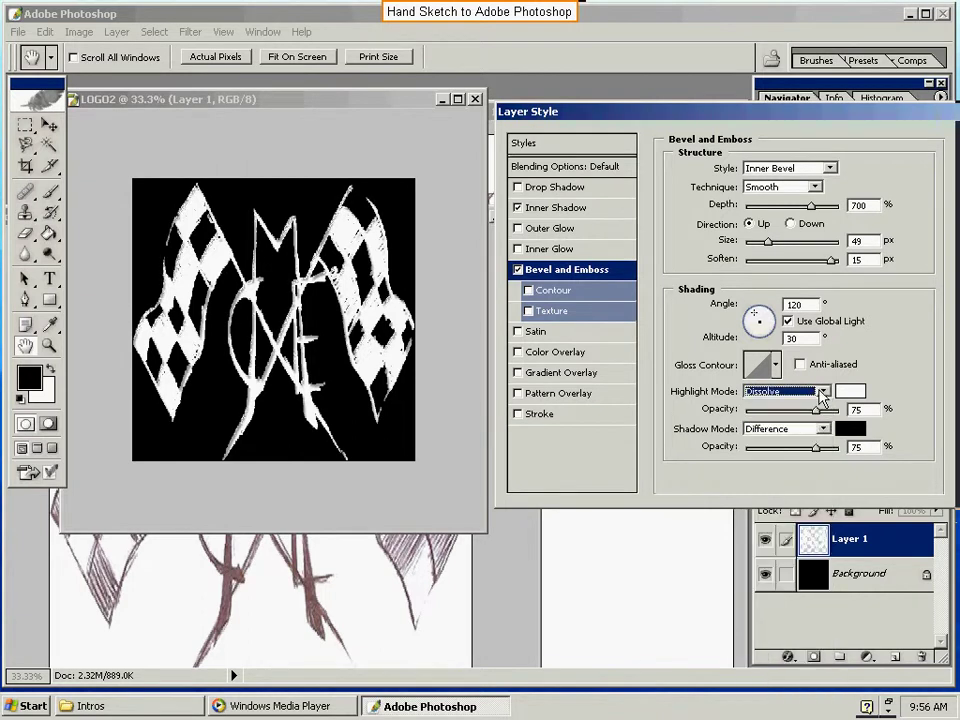
- Set the bevel's highlight mode to Multiply and its shadow mode to Luminosity with 39% shadow opacity
click(822, 391)
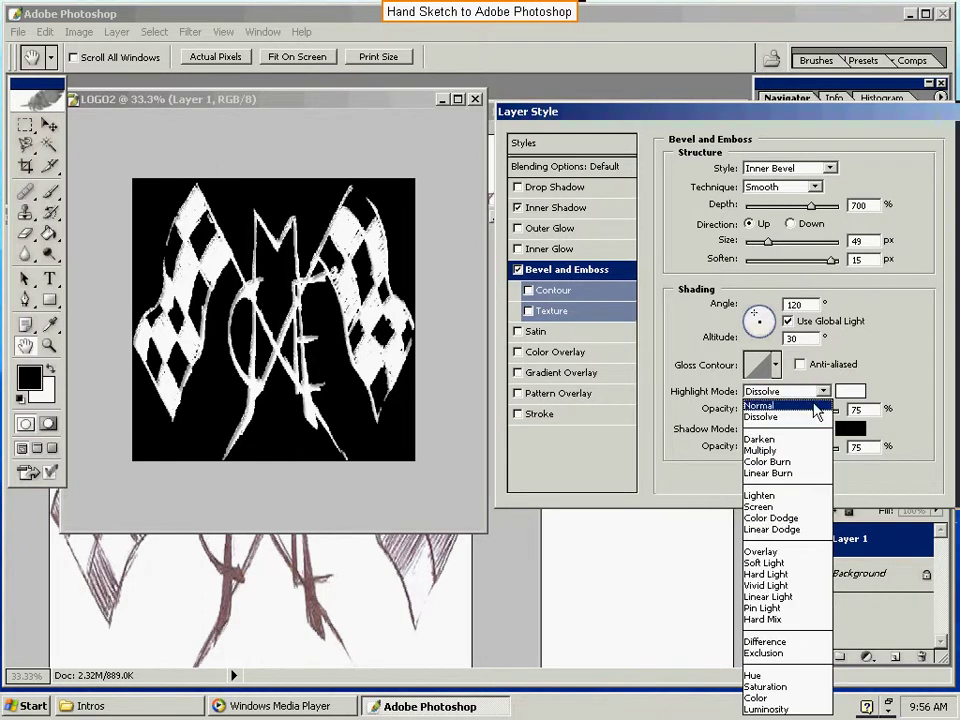
click(797, 446)
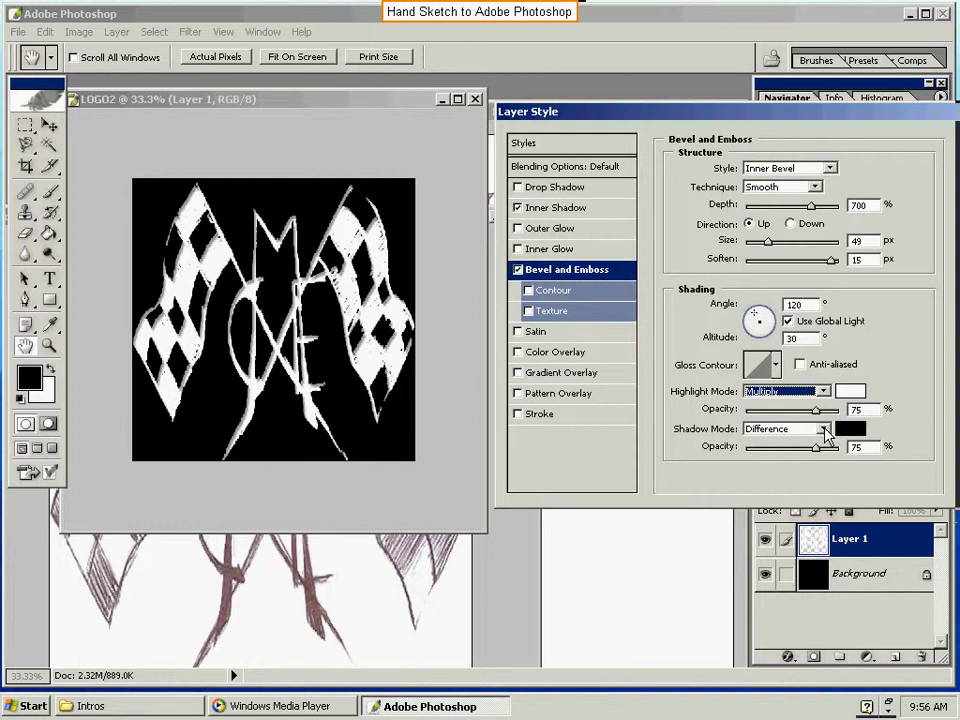
click(825, 430)
click(785, 414)
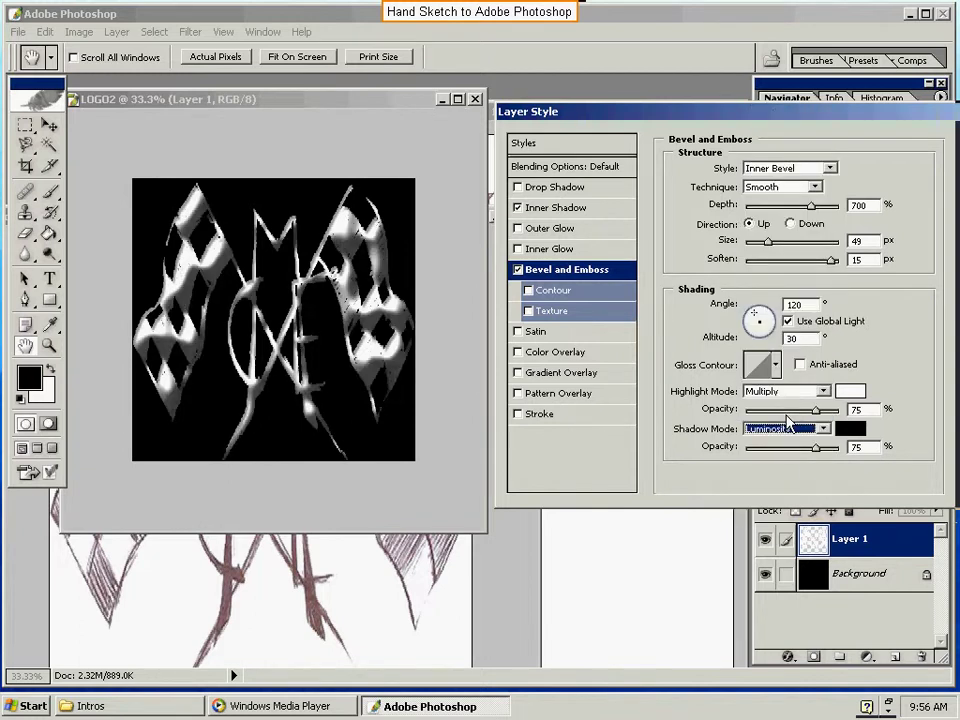
mouse_move(820, 452)
mouse_down()
mouse_move(765, 453)
mouse_move(842, 452)
mouse_move(781, 461)
mouse_move(783, 452)
mouse_up()
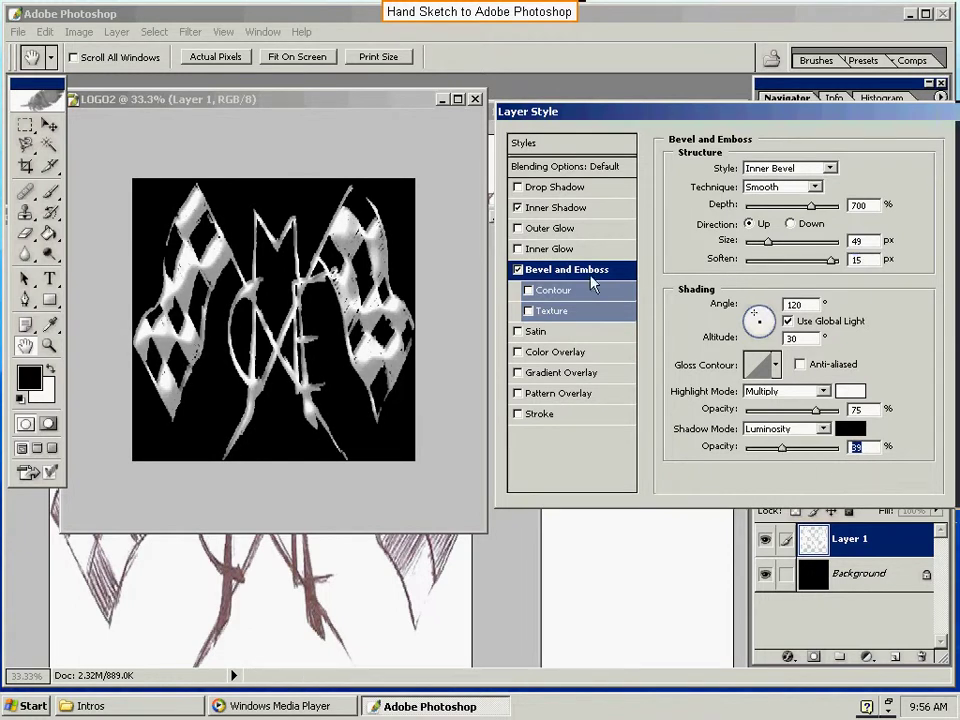
- Add a Satin effect with 28% opacity, a distance of 36 px and a size of 103 px
click(519, 334)
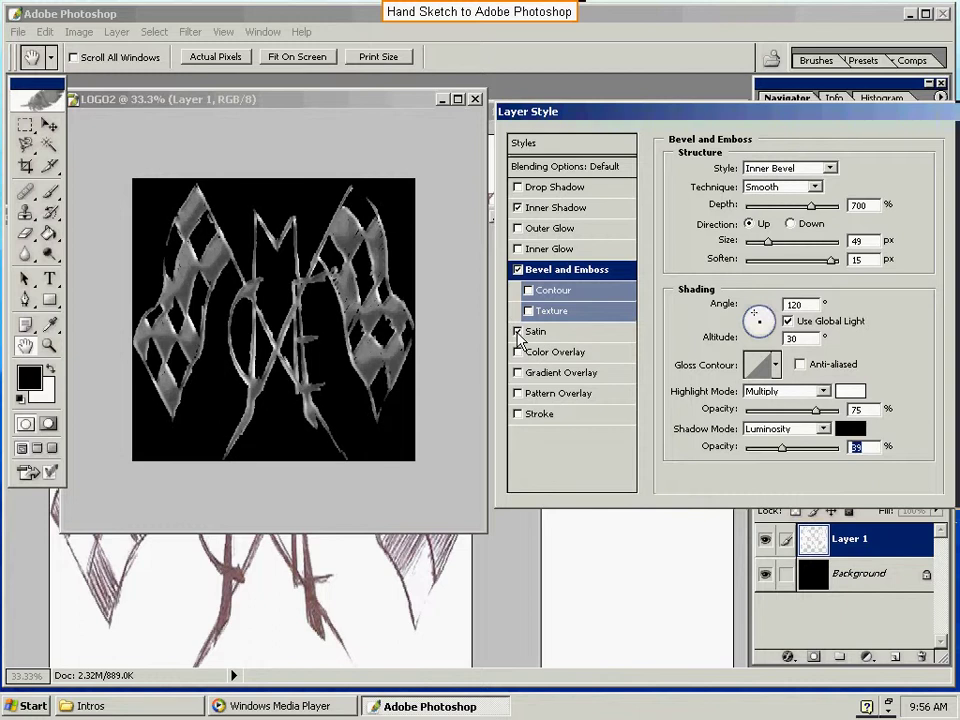
click(519, 333)
click(538, 334)
click(543, 334)
mouse_move(779, 190)
mouse_down()
mouse_move(818, 188)
mouse_move(752, 200)
mouse_move(792, 210)
mouse_move(758, 212)
mouse_move(777, 247)
mouse_move(838, 255)
mouse_move(774, 263)
mouse_up()
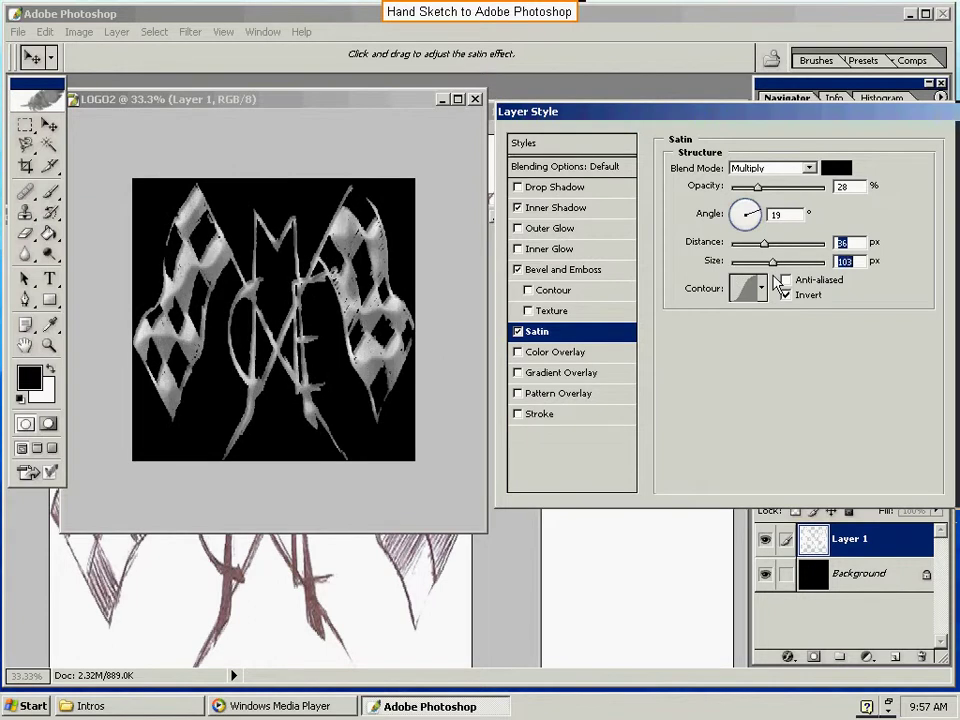
- Enable the Color Overlay effect for Layer 1 and display its settings
click(518, 353)
click(518, 353)
click(518, 353)
click(540, 352)
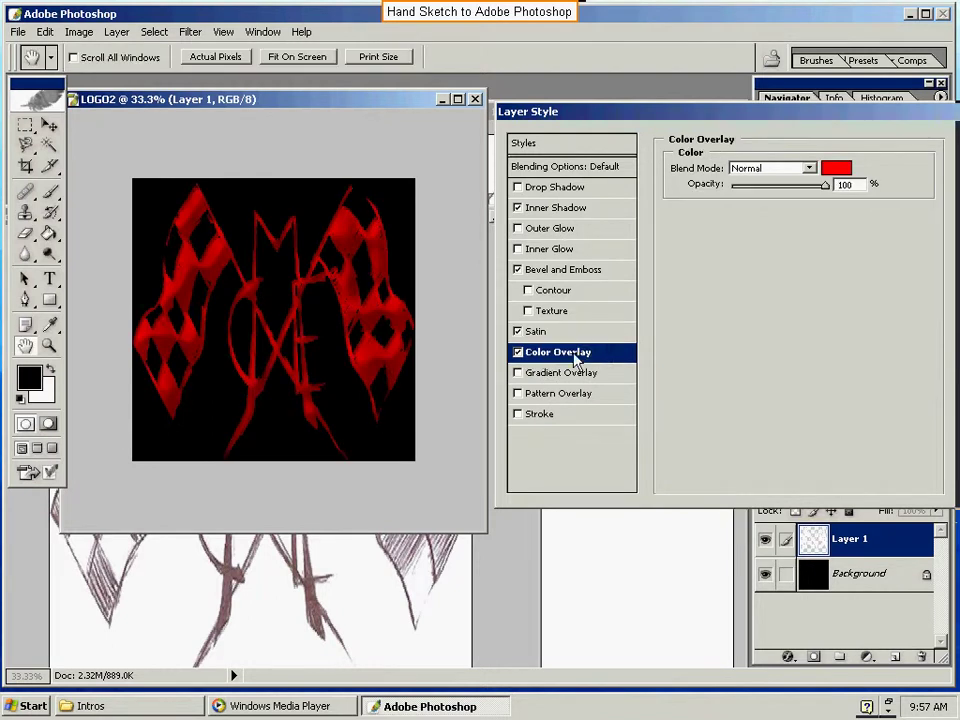
- Change the overlay color of the artwork to green 55C429
click(836, 168)
click(495, 459)
click(514, 431)
click(553, 599)
click(416, 512)
click(403, 499)
click(505, 531)
click(515, 532)
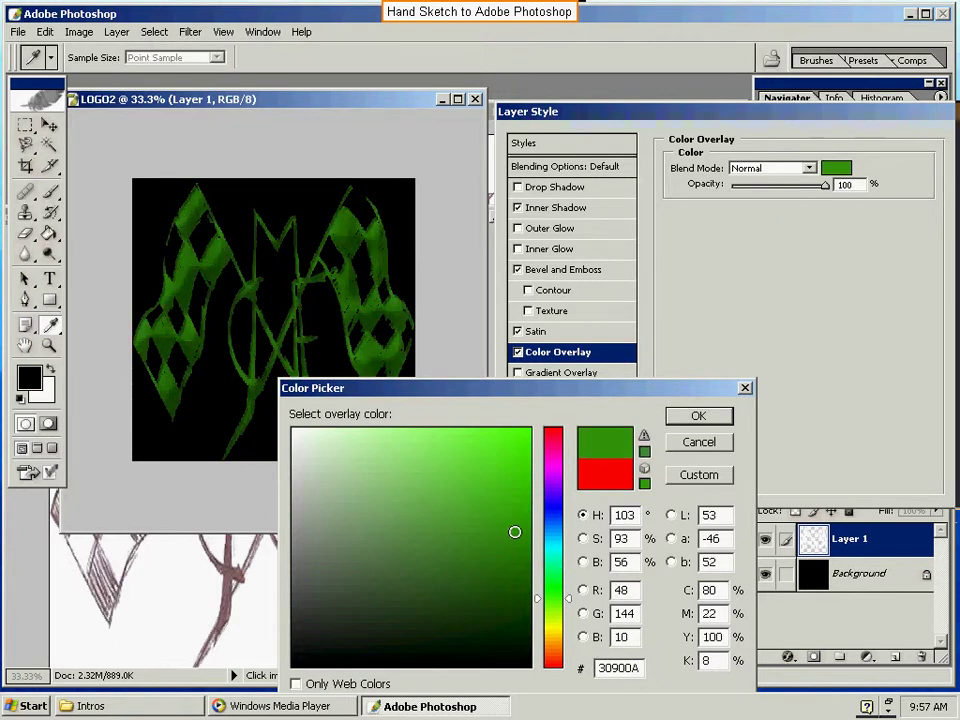
click(480, 483)
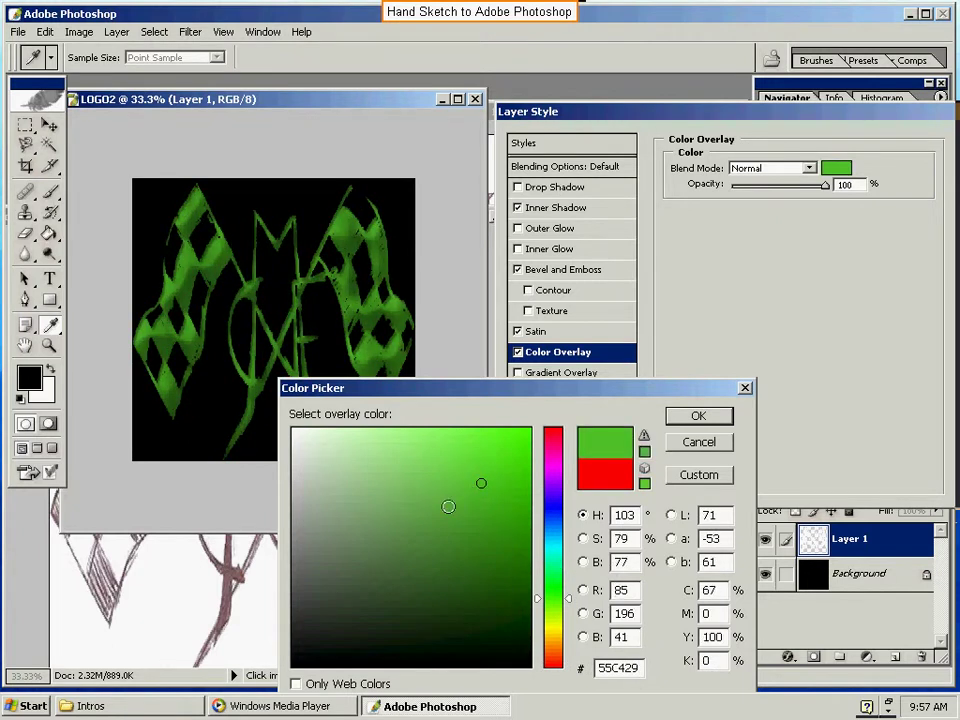
- Move the color picker off the artwork and apply bright green 78FF00 as the overlay color
drag(536, 390, 718, 256)
click(630, 352)
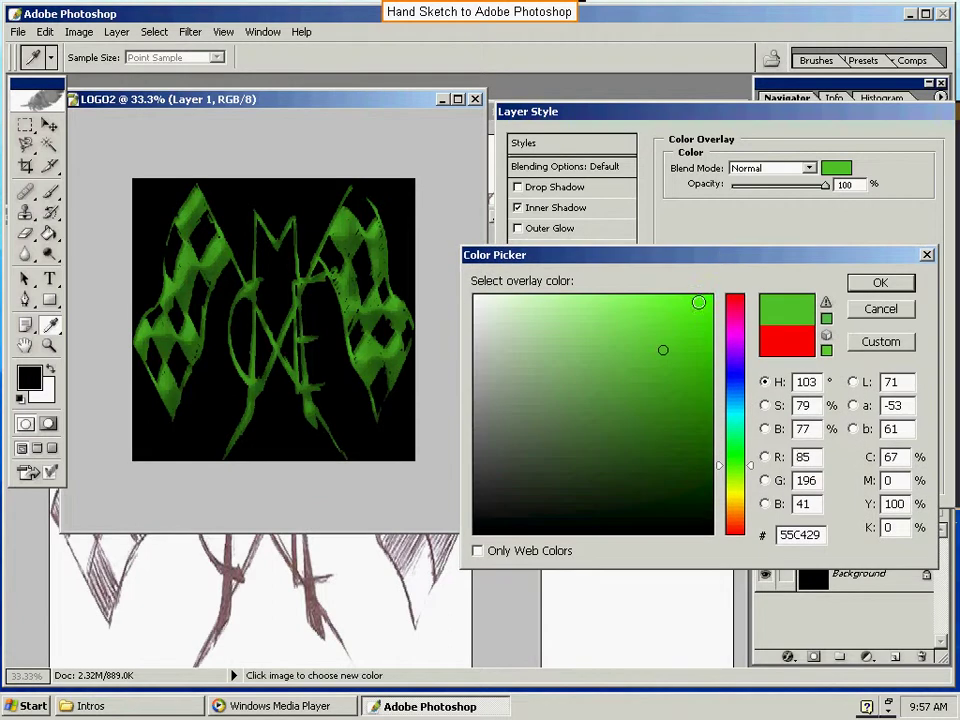
mouse_move(651, 330)
mouse_down()
mouse_move(707, 315)
mouse_move(579, 334)
mouse_move(584, 323)
mouse_move(579, 356)
mouse_move(598, 396)
mouse_up()
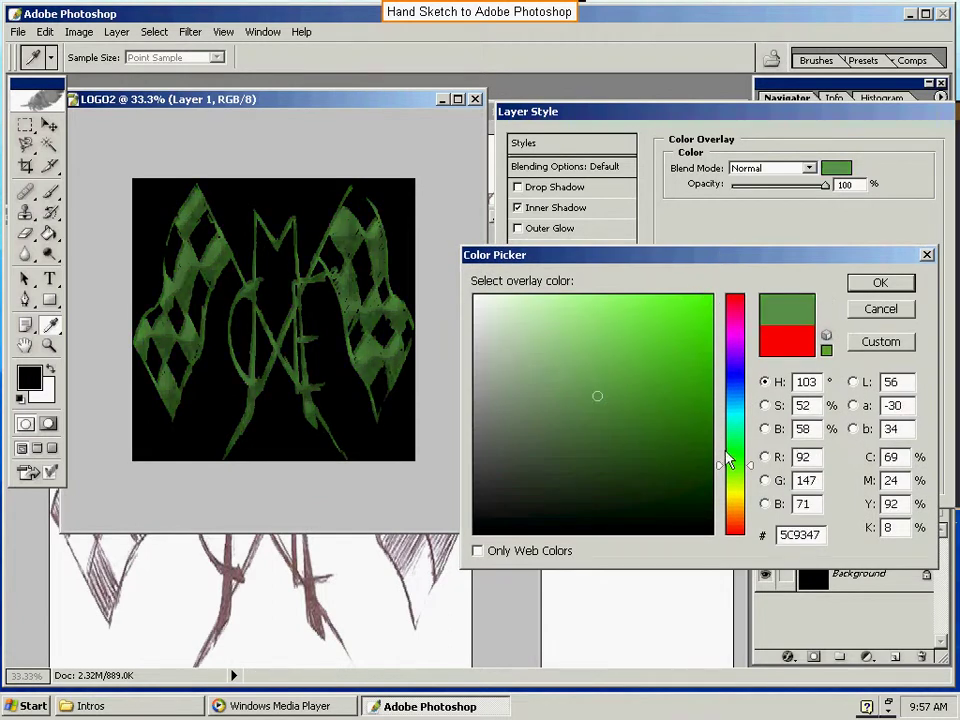
click(739, 453)
drag(737, 445, 737, 473)
mouse_move(598, 396)
mouse_down()
mouse_move(642, 373)
mouse_move(683, 316)
mouse_move(728, 287)
mouse_up()
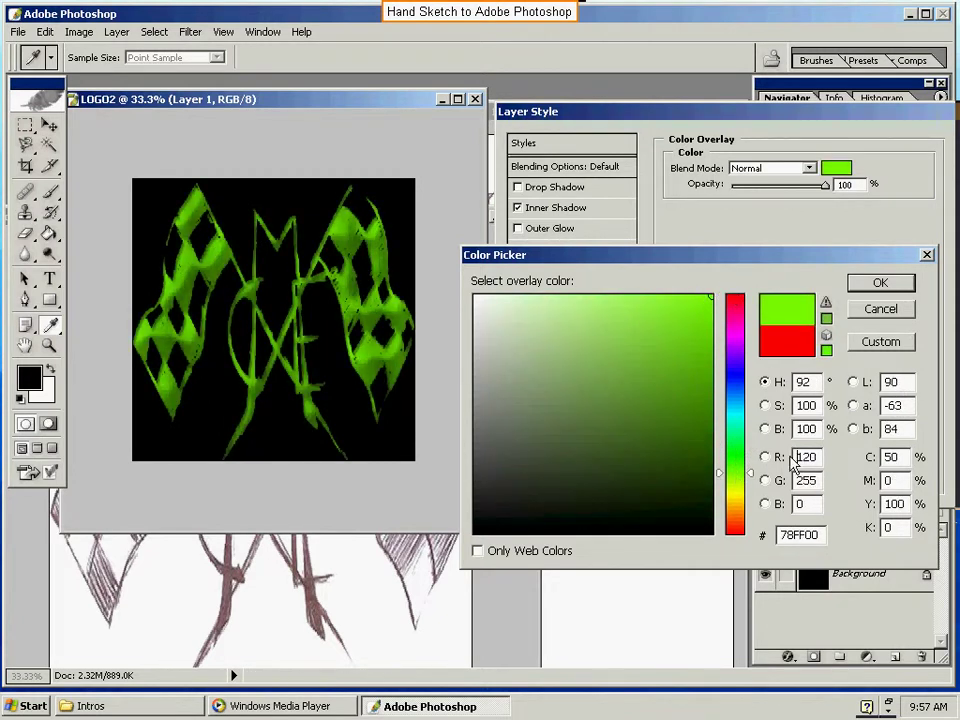
click(880, 285)
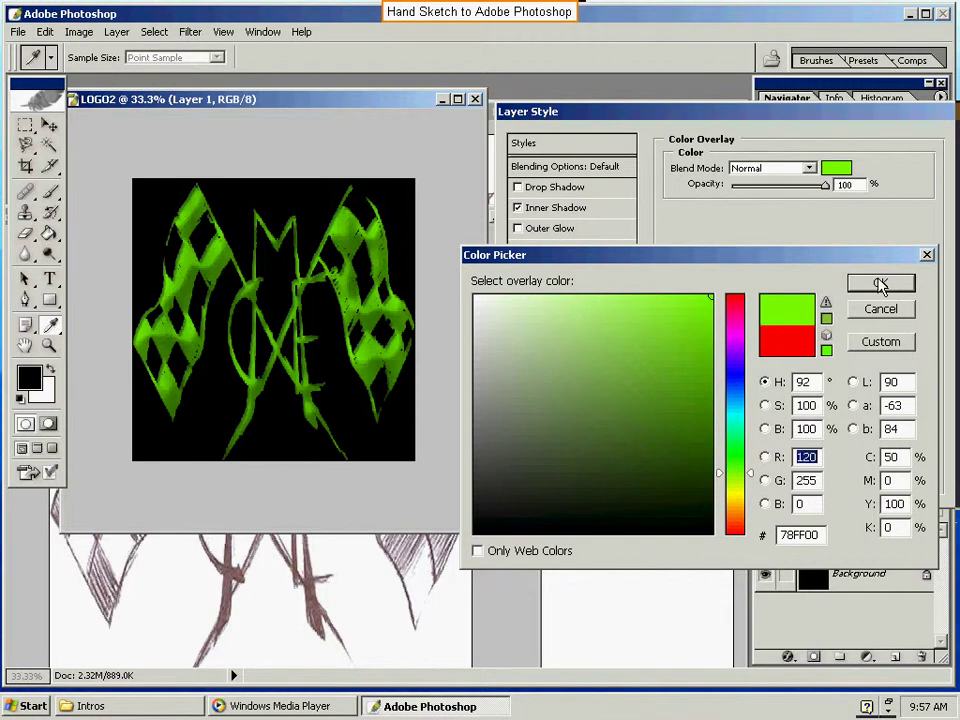
click(851, 282)
- Try the Gradient Overlay effect on Layer 1 and switch it back off
click(533, 375)
key(space)
key(space)
key(space)
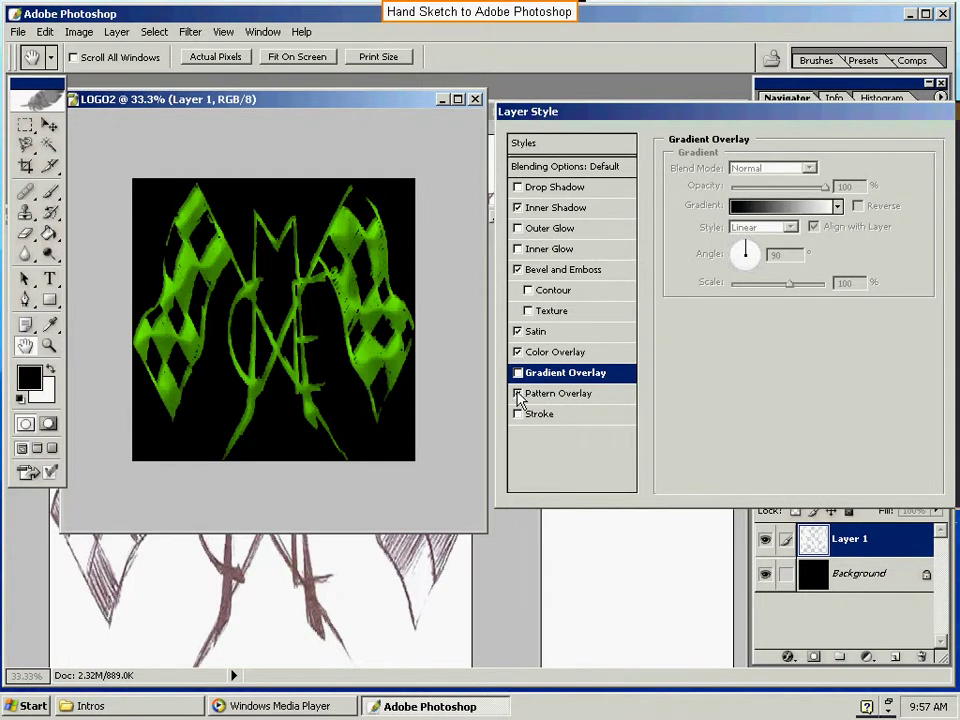
- Try a Pattern Overlay with different preset patterns on Layer 1 and turn the effect off again
click(546, 396)
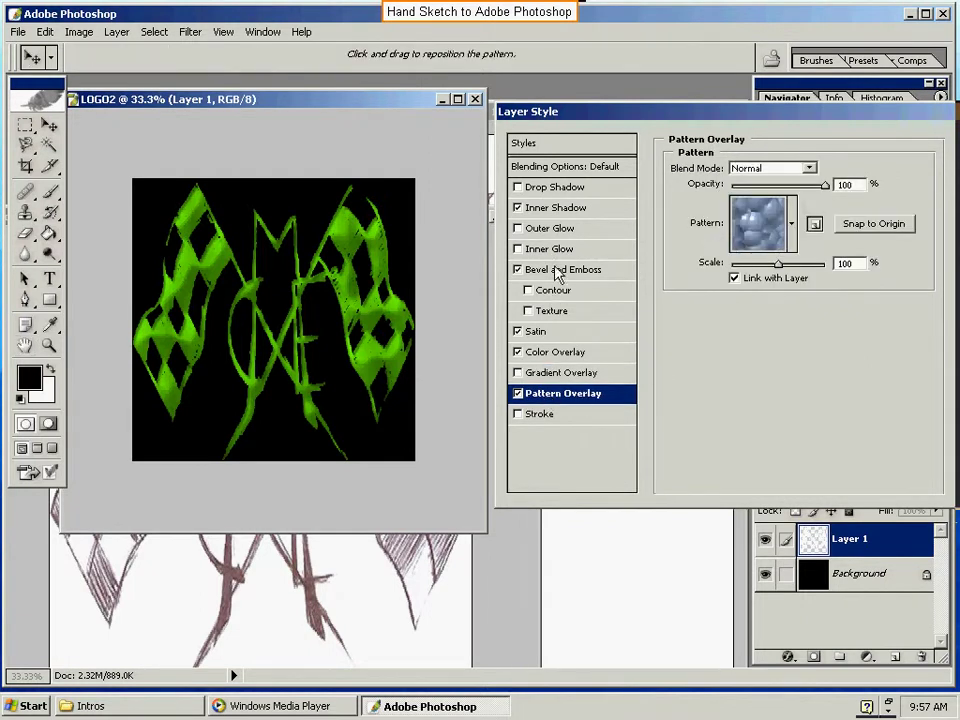
click(757, 229)
click(702, 283)
click(670, 310)
click(816, 278)
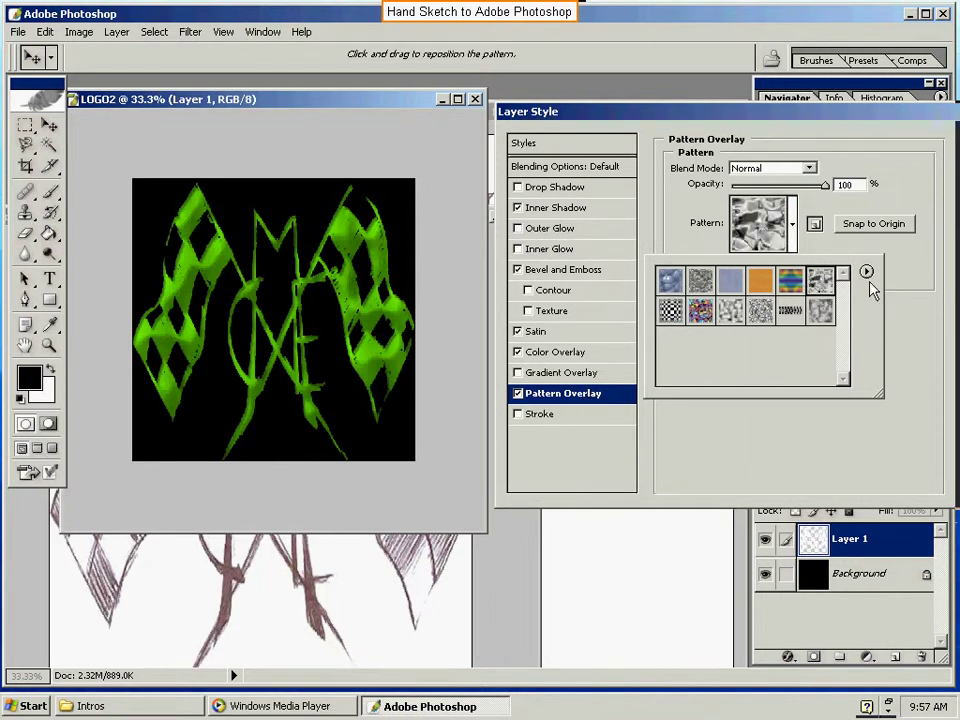
click(652, 402)
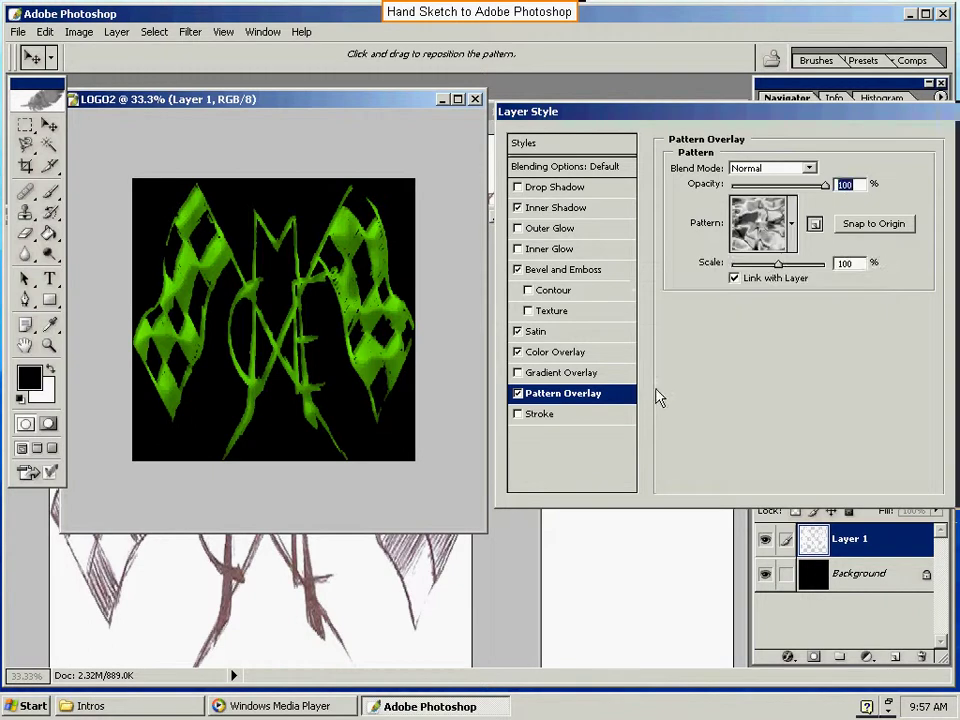
click(517, 394)
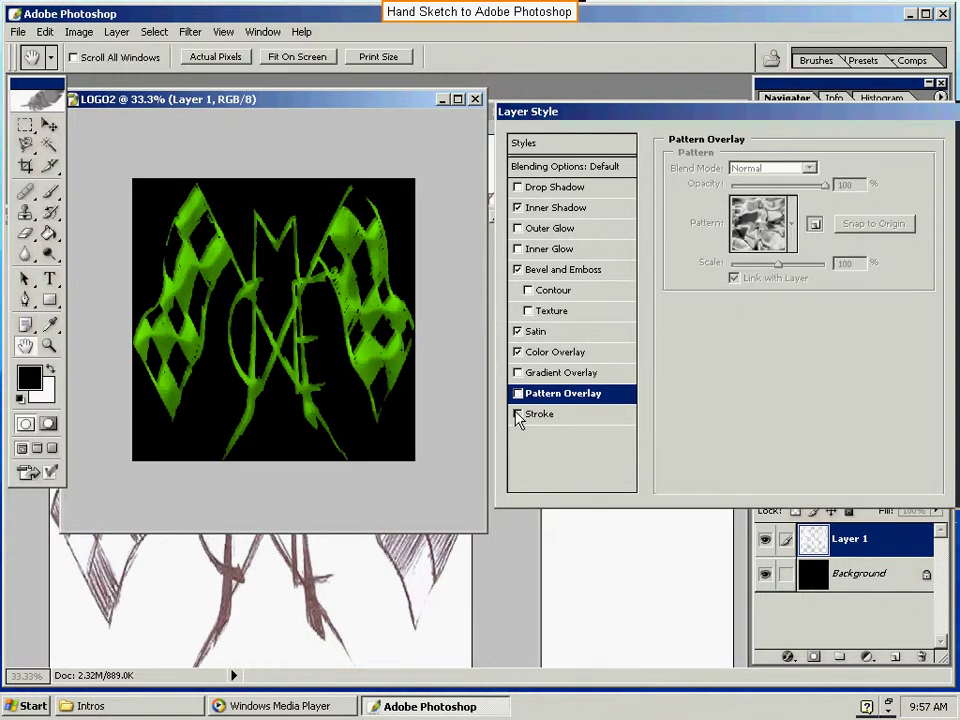
- Add a Stroke effect around the artwork and choose dark yellow C4BB2D as its color
click(518, 414)
click(550, 414)
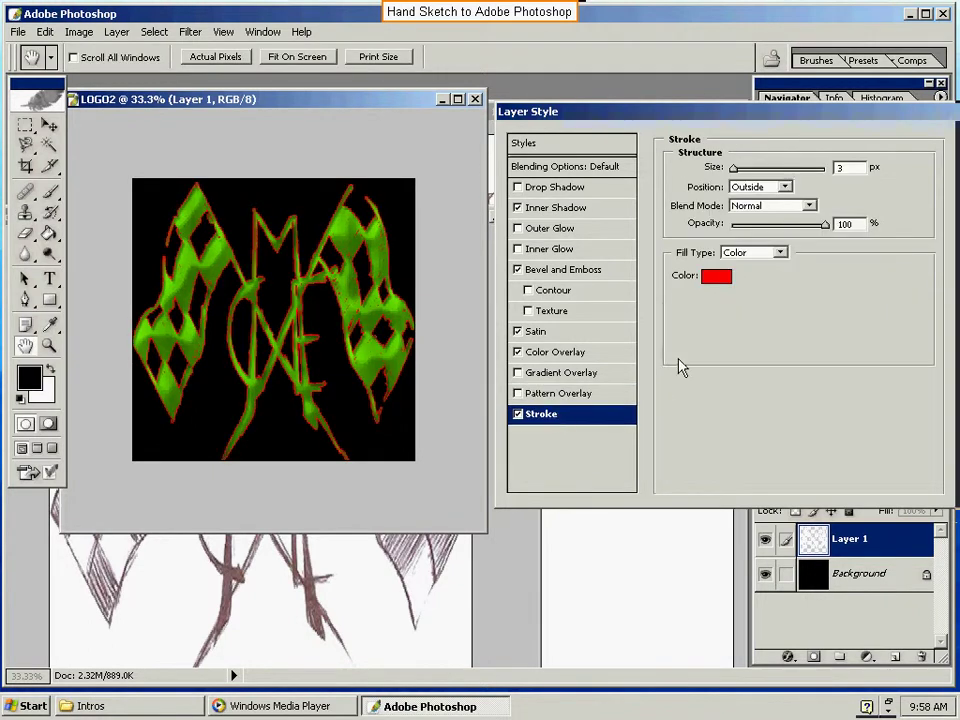
click(710, 288)
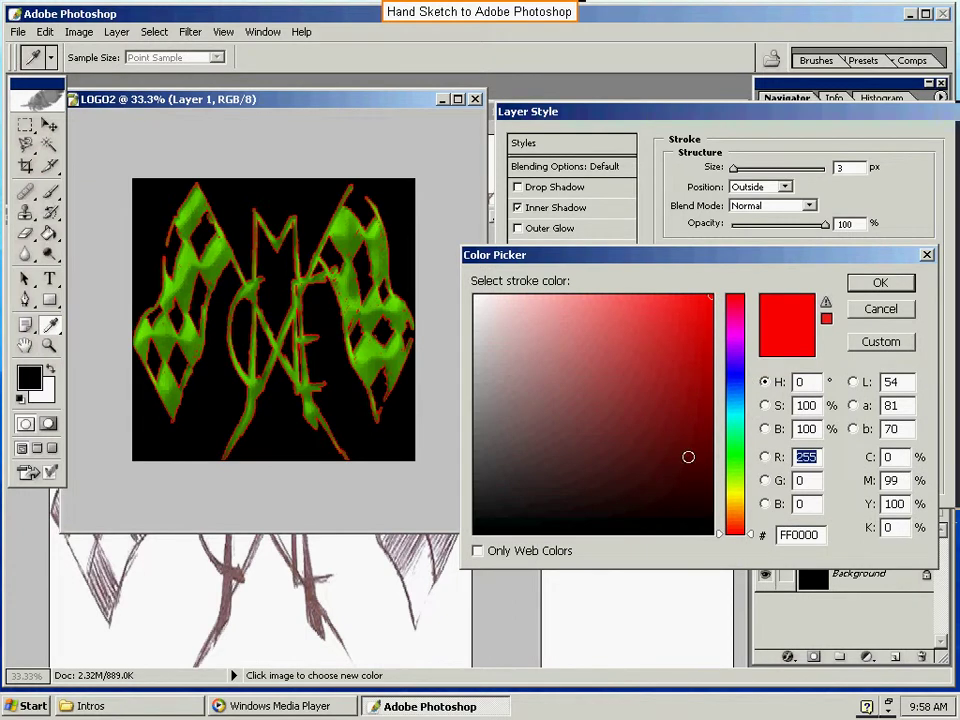
click(739, 497)
click(737, 506)
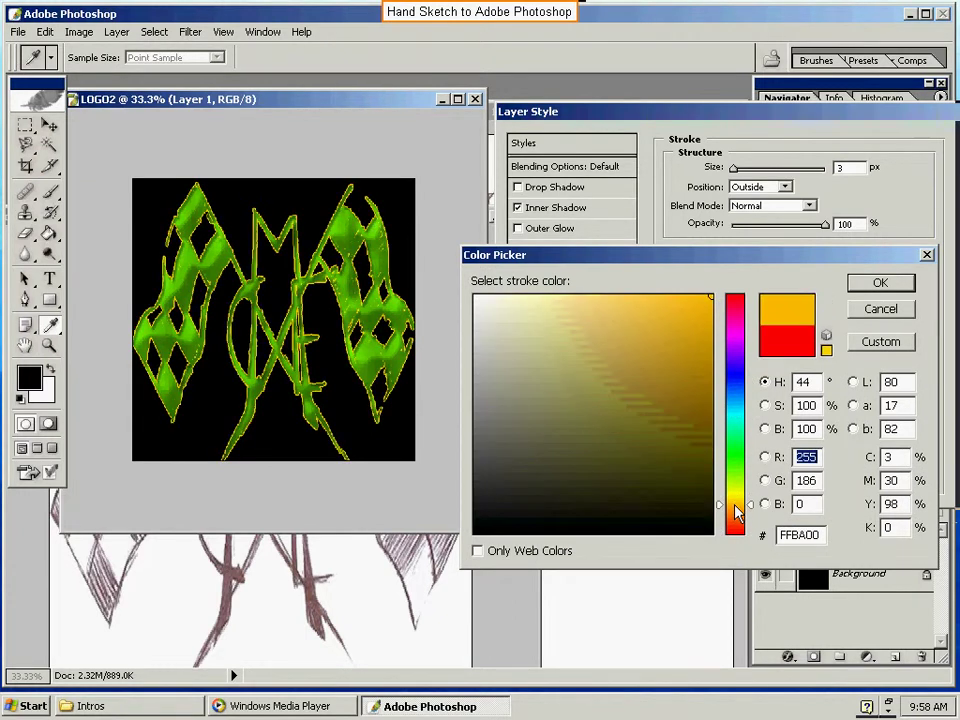
click(737, 497)
drag(705, 305, 659, 349)
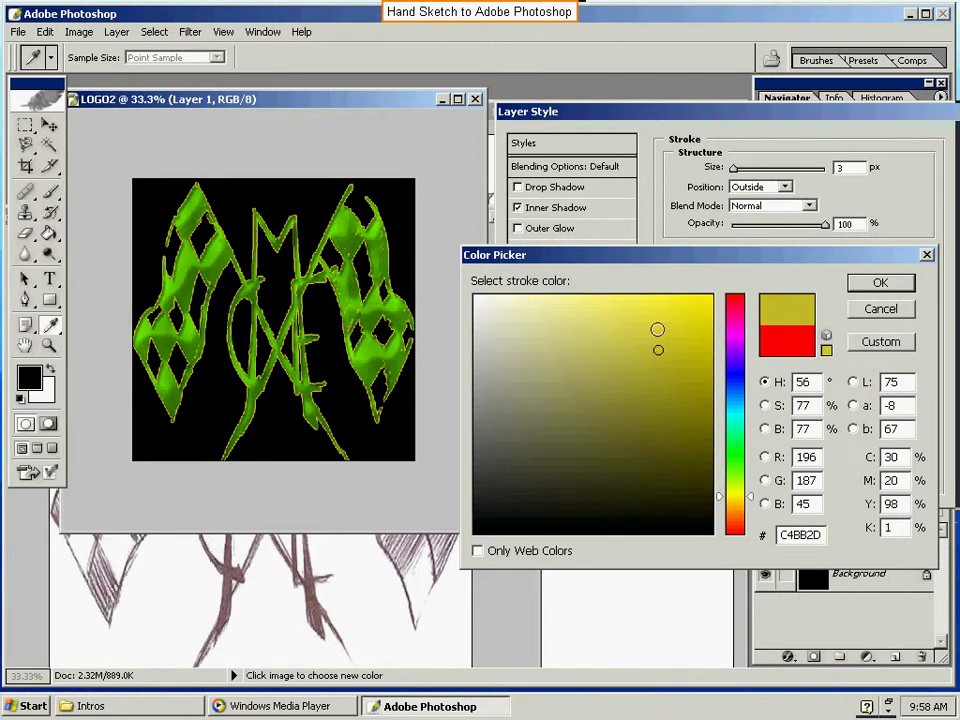
- Change the stroke color to bright yellow EAFF00 and confirm it
click(737, 505)
drag(736, 502, 738, 492)
drag(681, 388, 754, 274)
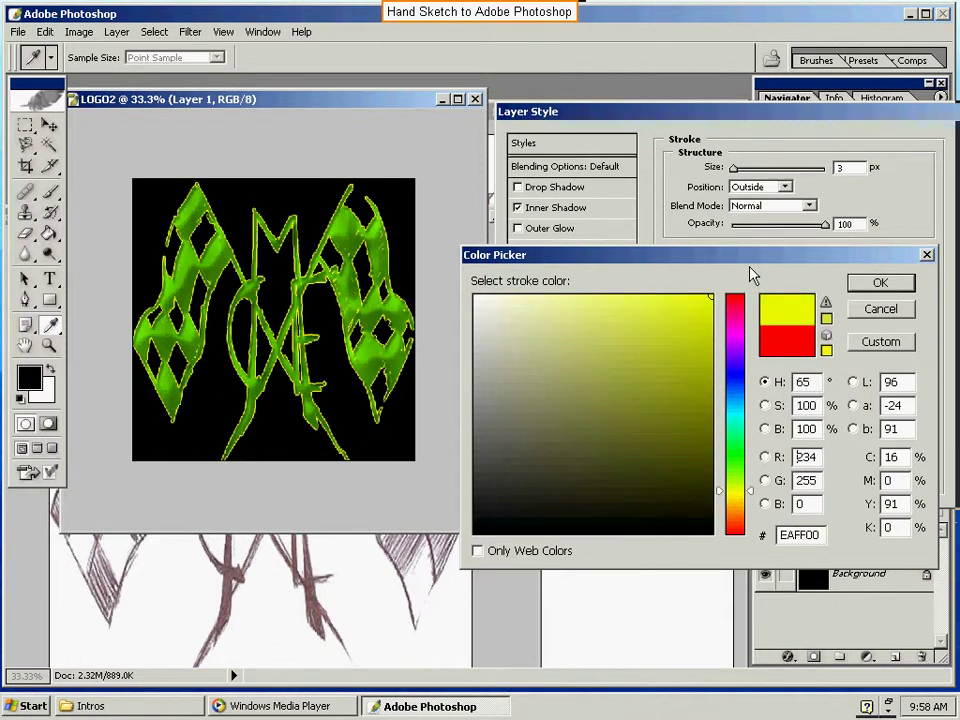
click(866, 285)
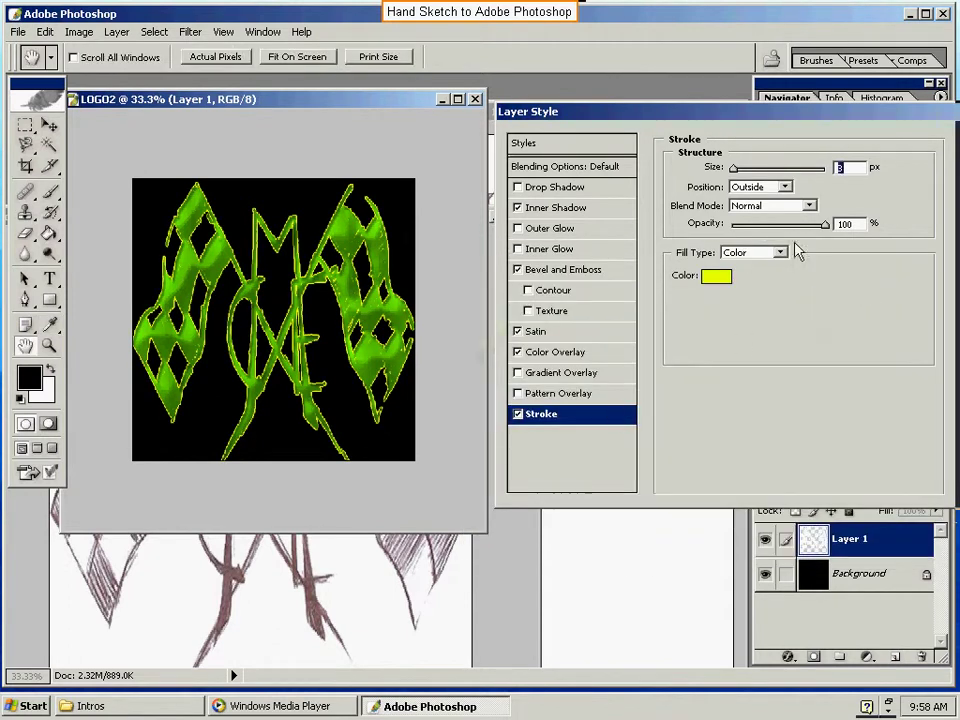
- Try stroke sizes of 35 and 73 px with opacity lowered to 58%, and bring the opacity back to 100%
drag(727, 170, 752, 170)
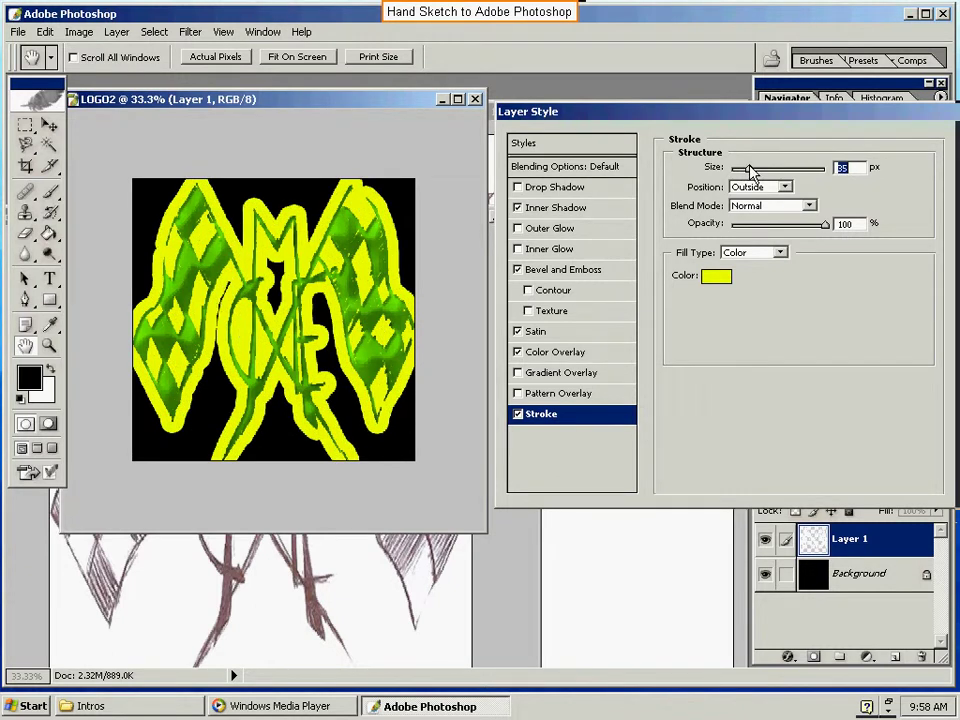
mouse_move(748, 170)
mouse_down()
mouse_move(738, 170)
mouse_move(771, 172)
mouse_move(742, 172)
mouse_move(751, 170)
mouse_up()
mouse_move(824, 226)
mouse_down()
mouse_move(758, 236)
mouse_move(787, 232)
mouse_up()
drag(749, 170, 763, 172)
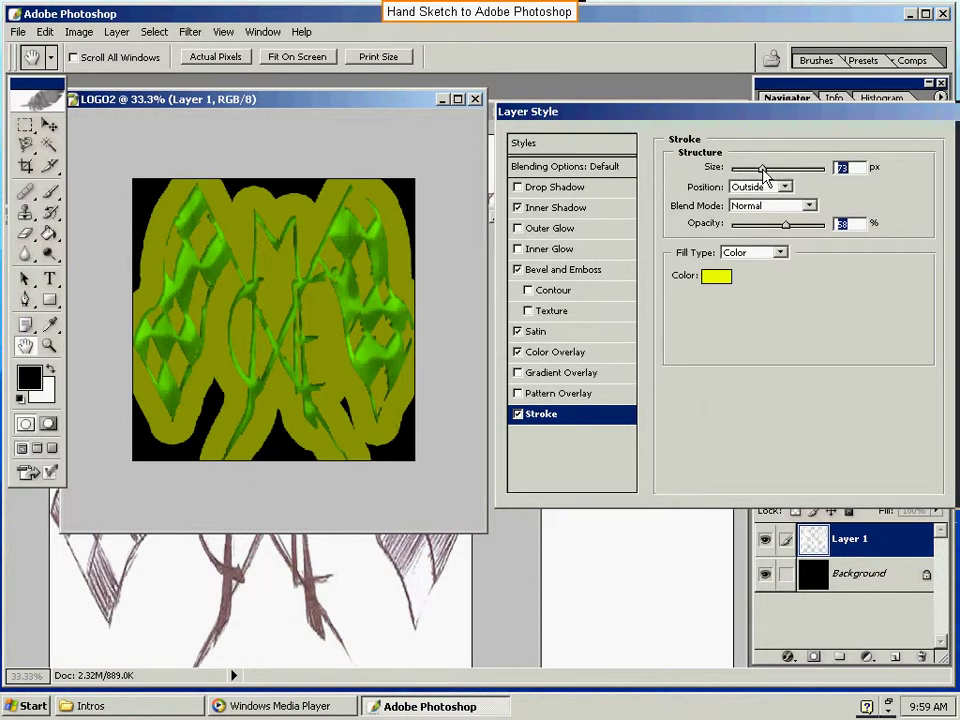
mouse_move(786, 226)
mouse_down()
mouse_move(831, 228)
mouse_move(778, 230)
mouse_move(840, 228)
mouse_up()
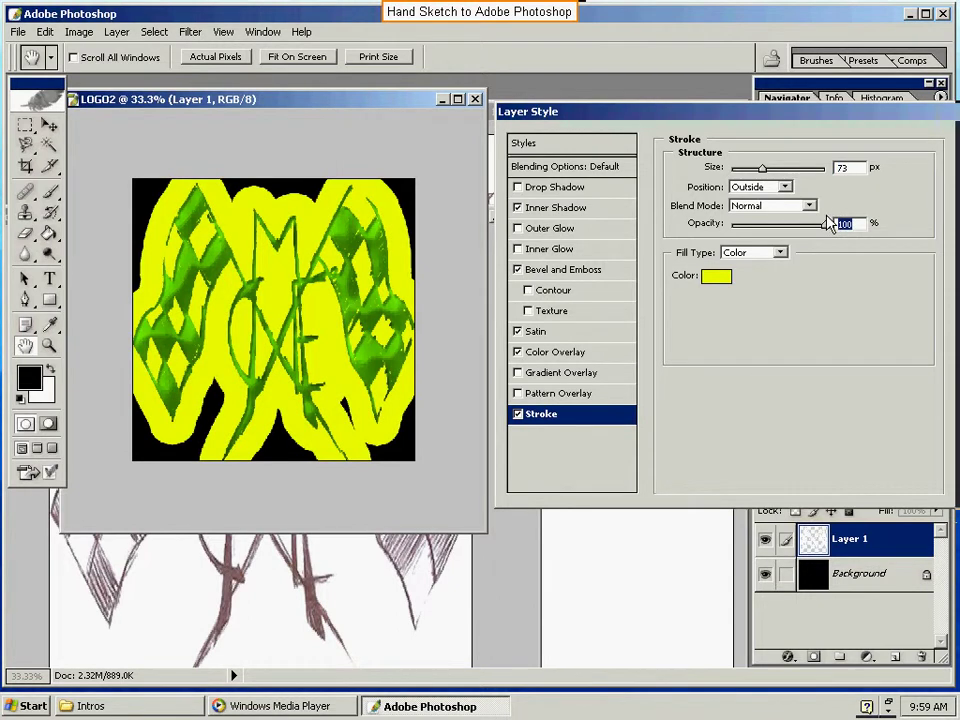
- Reduce the stroke size to a thin 2 px outline
mouse_move(760, 172)
mouse_down()
mouse_move(838, 175)
mouse_move(760, 170)
mouse_move(727, 195)
mouse_up()
key(Up)
key(Up)
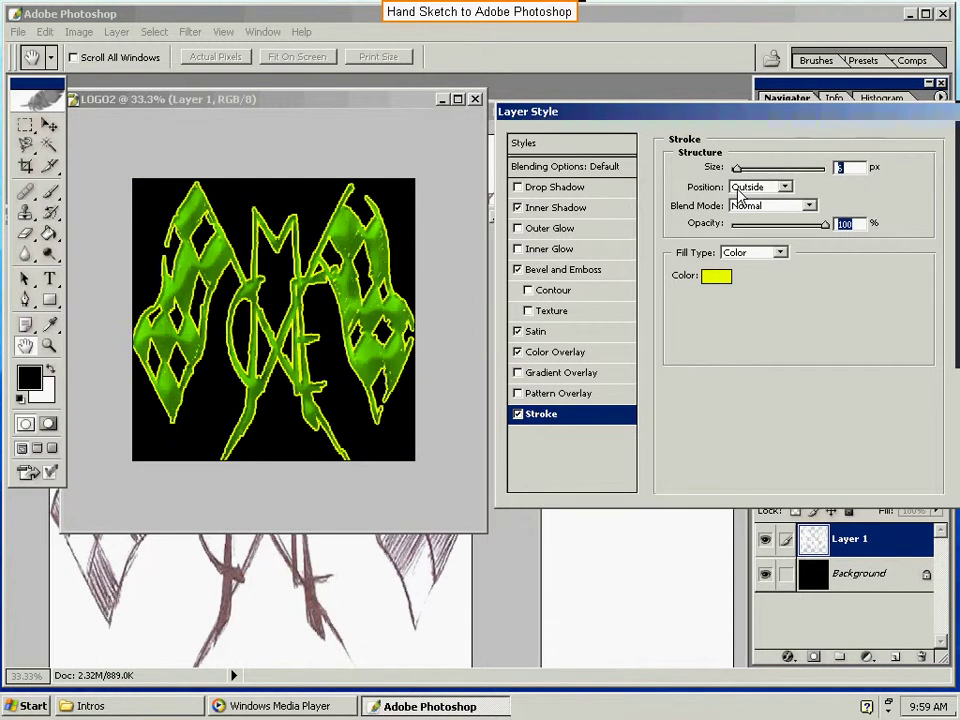
key(Down)
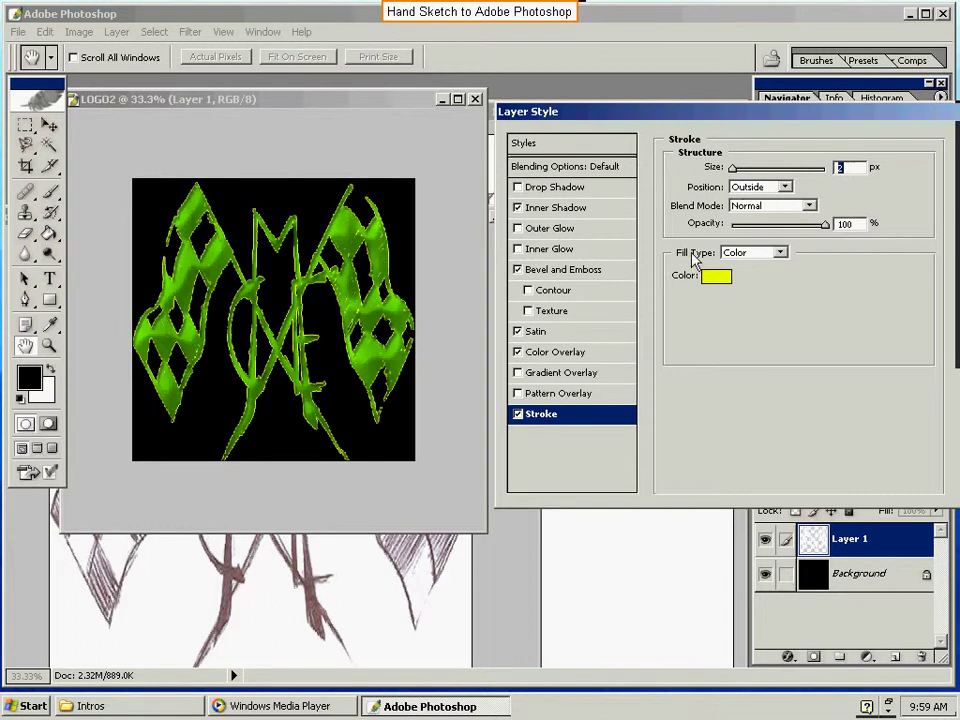
- Try green hues such as 2AFF00 for the stroke and return to yellow EAFF00
click(716, 276)
click(739, 461)
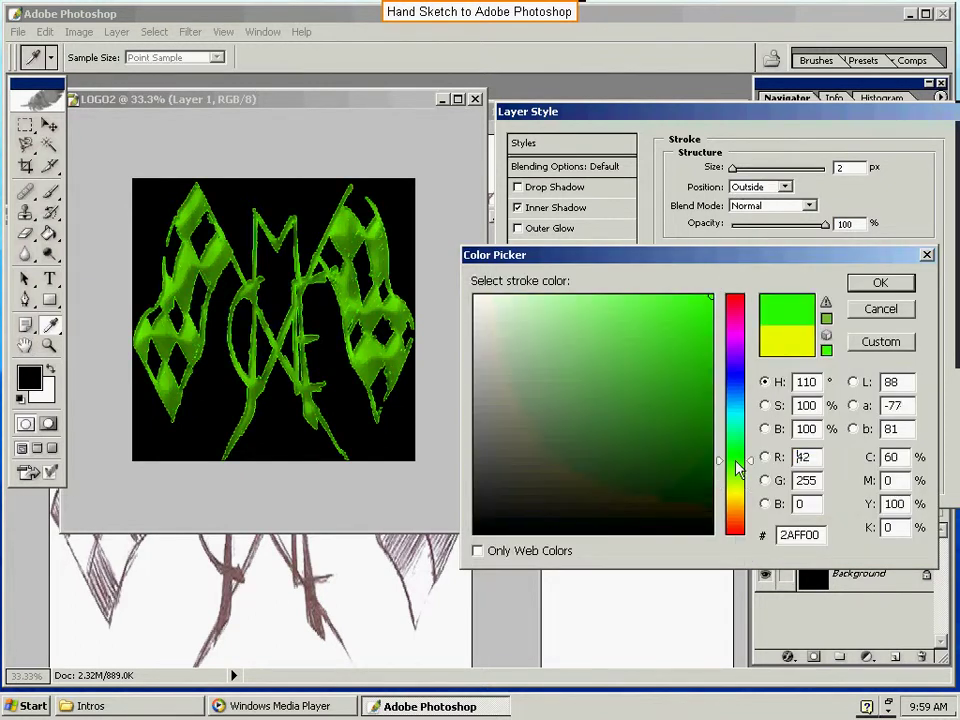
drag(741, 471, 740, 437)
click(785, 345)
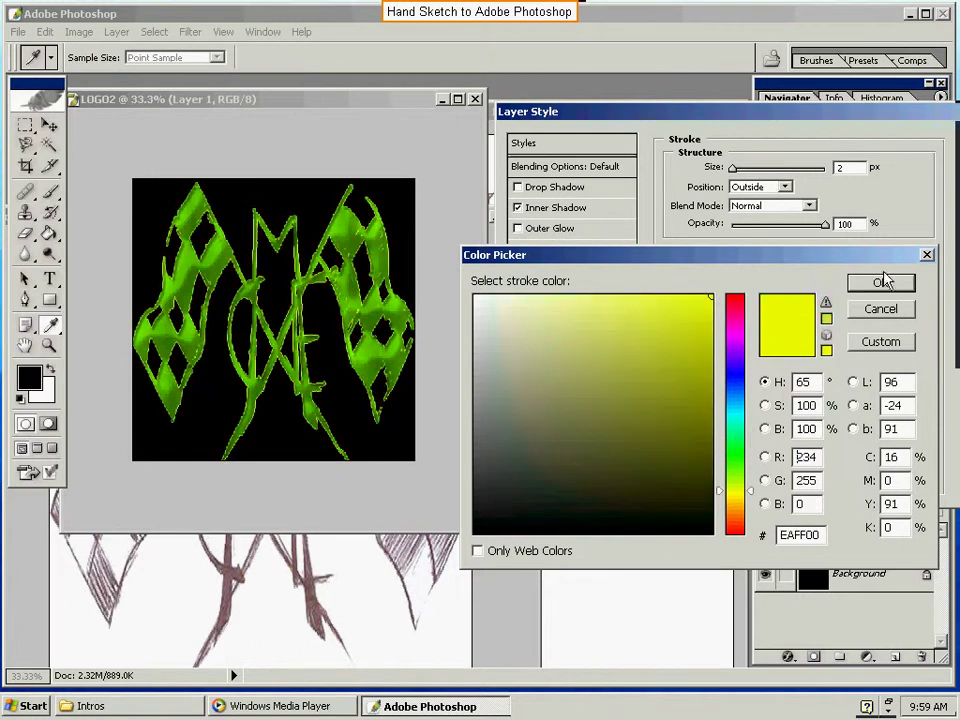
click(880, 283)
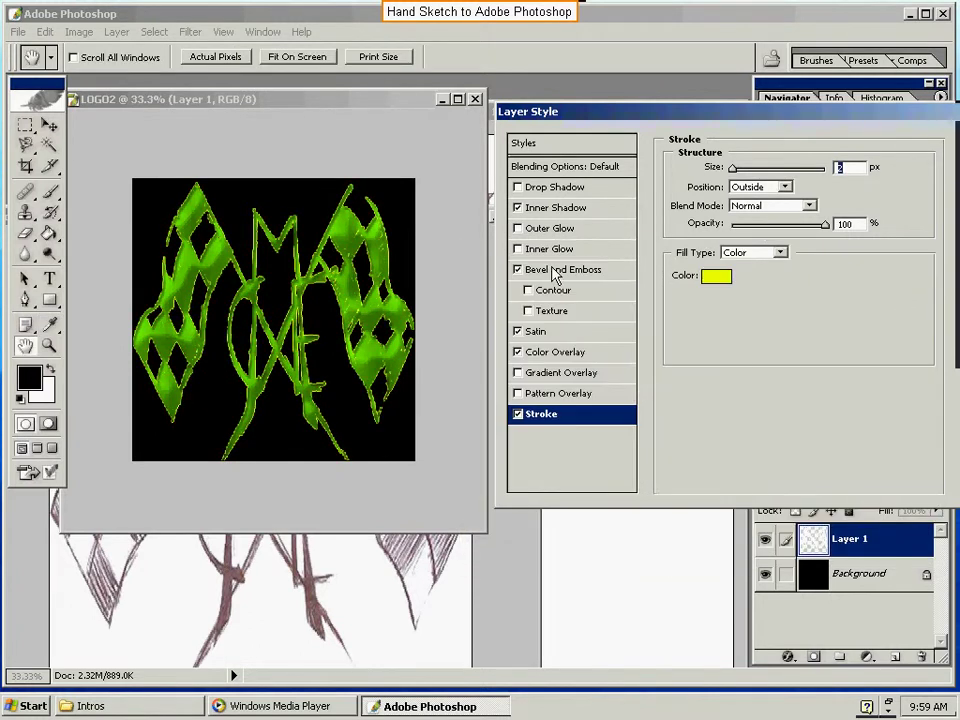
- Compare the artwork with and without the Stroke effect and leave the effect switched off
click(518, 414)
click(518, 414)
click(518, 414)
- Toggle Color Overlay, Satin, Bevel and Emboss, Inner Shadow and Drop Shadow in turn to compare each effect's contribution, restoring each one's state
click(518, 352)
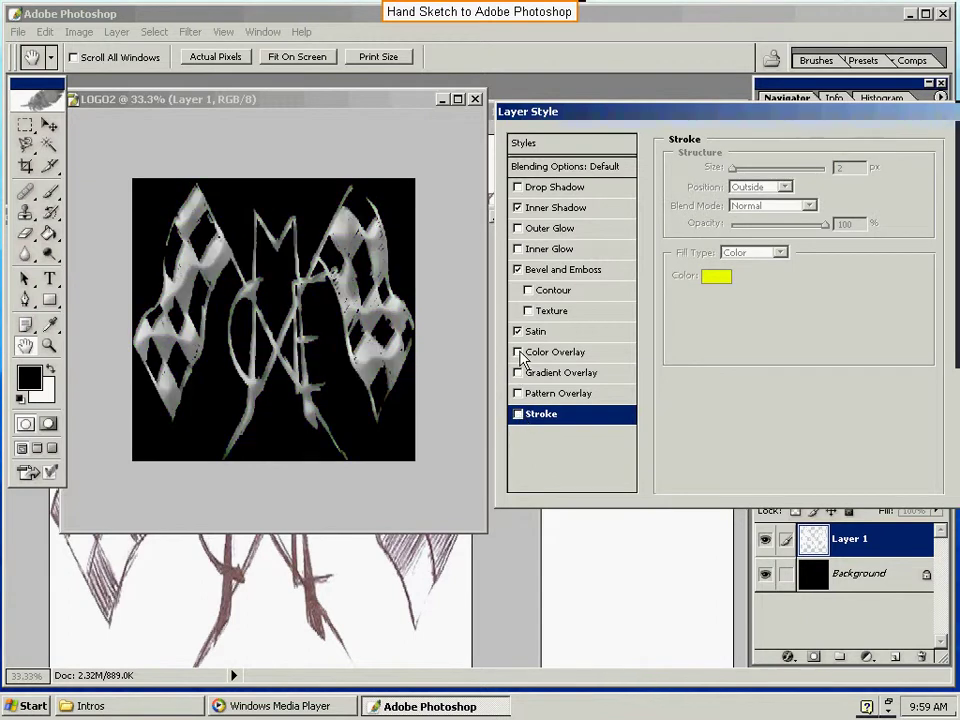
click(518, 352)
click(518, 352)
click(518, 352)
click(517, 331)
click(517, 331)
click(517, 270)
click(517, 270)
click(517, 208)
click(517, 208)
click(517, 187)
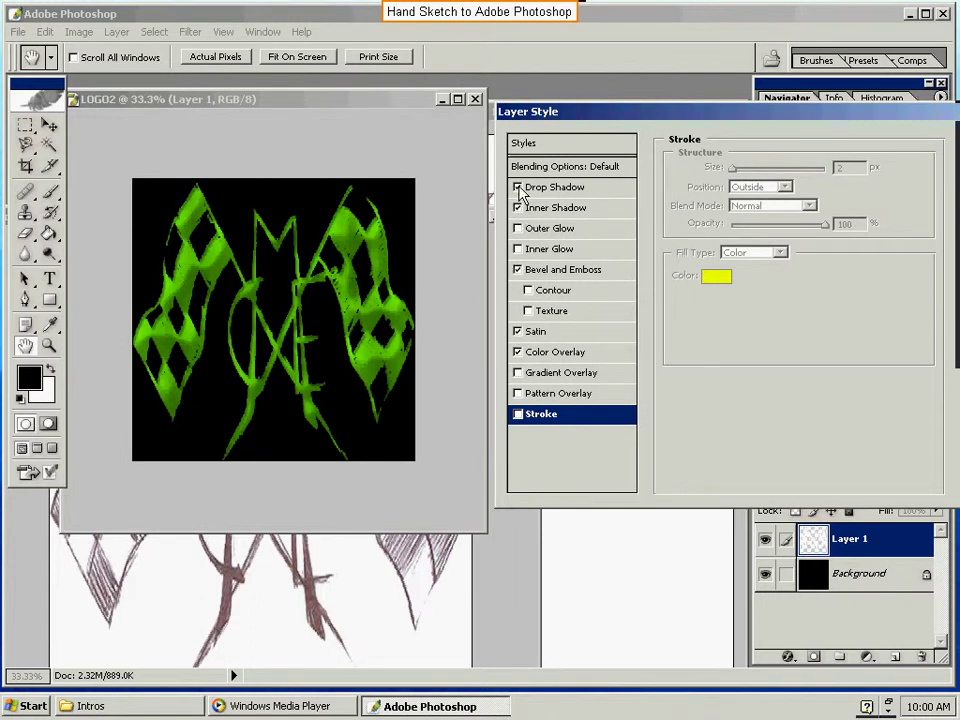
click(518, 187)
- Apply the layer style to Layer 1 with Inner Shadow, Bevel and Emboss, Satin and Color Overlay enabled
drag(765, 121, 617, 133)
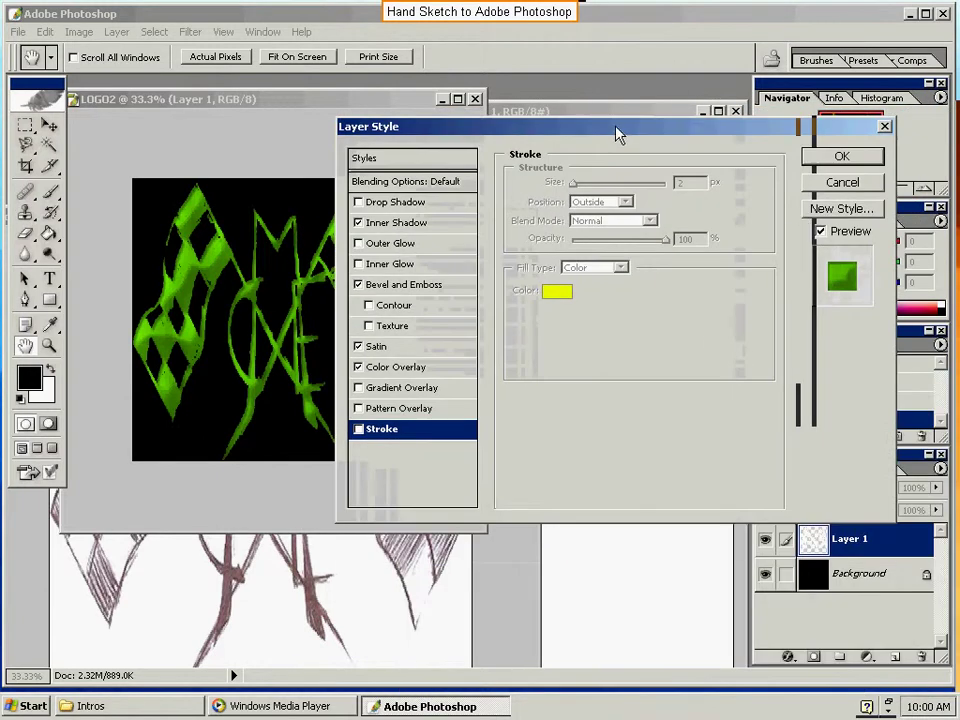
click(842, 158)
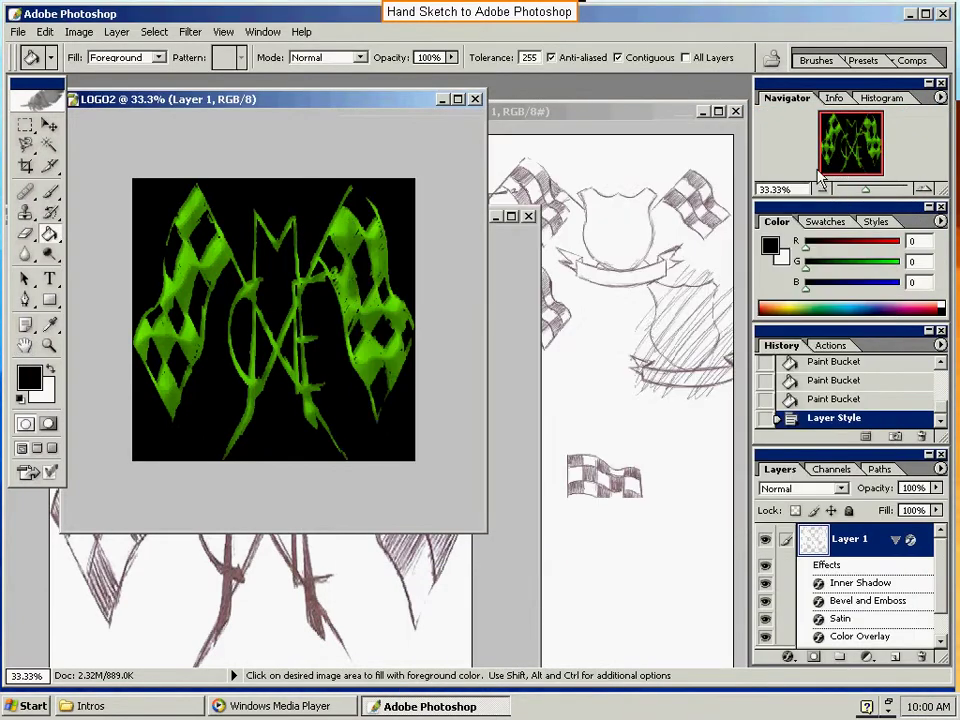